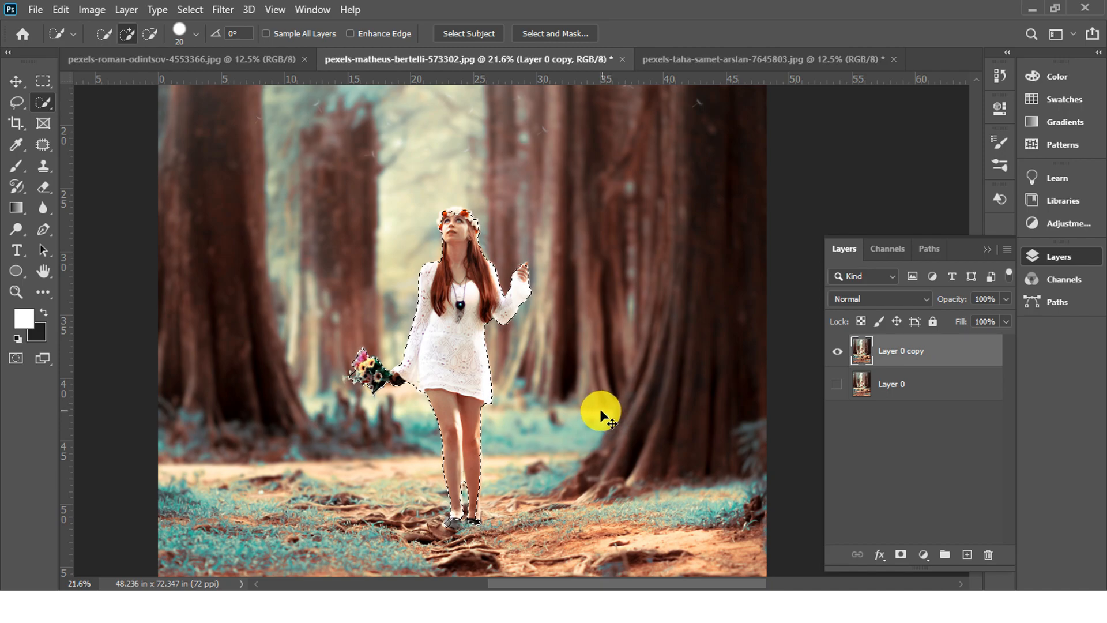
# Refine the Quick Selection along the woman's outline, around her bouquet, legs and shoes.
pyautogui.moveTo(327, 358); pyautogui.dragTo(446, 398)
pyautogui.moveTo(473, 467); pyautogui.dragTo(363, 331)
pyautogui.moveTo(598, 402); pyautogui.dragTo(248, 150)
pyautogui.moveTo(507, 547); pyautogui.dragTo(369, 311)
pyautogui.moveTo(239, 324); pyautogui.dragTo(300, 341)
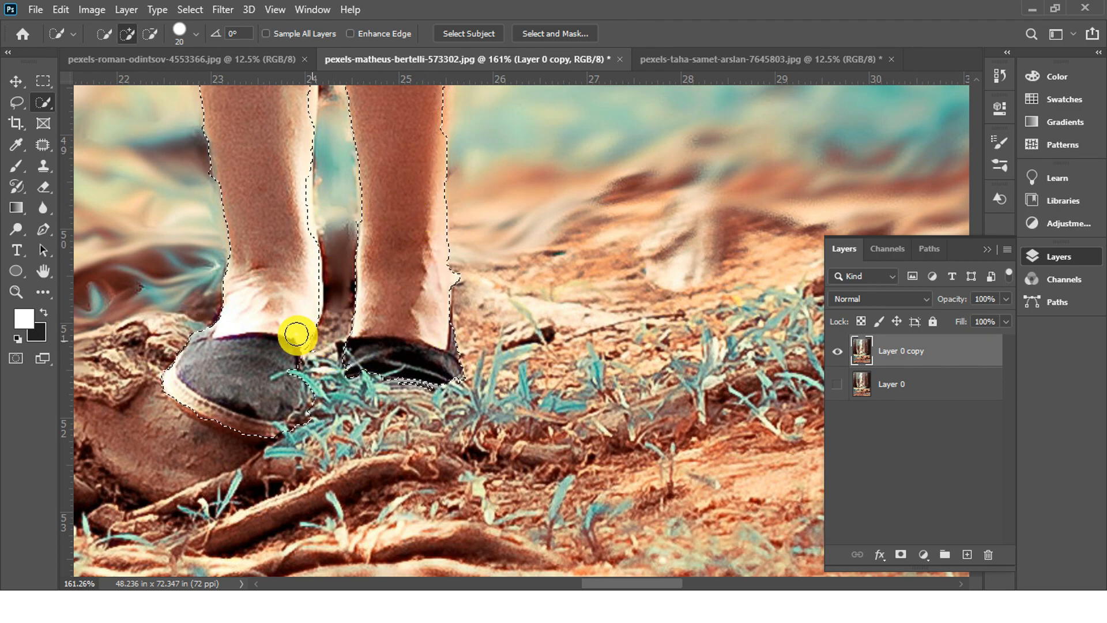
# Refine the selection edges between the lower legs, subtracting the background in the gap.
pyautogui.scroll(-2, 375, 271)
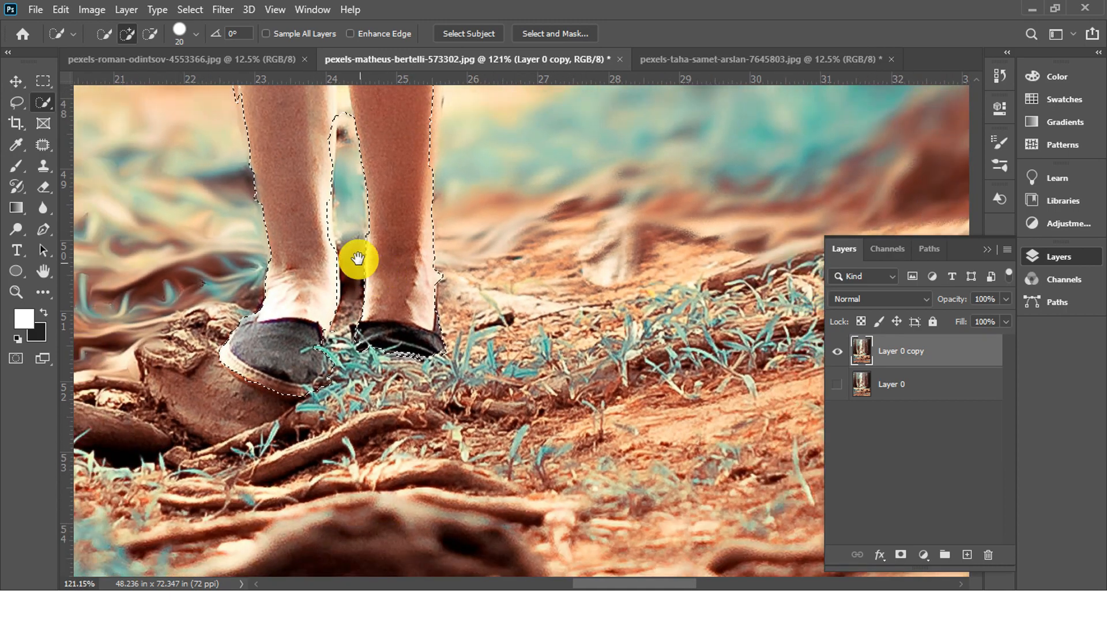
pyautogui.scroll(3, 346, 392)
pyautogui.scroll(2, 410, 357)
pyautogui.click(398, 369)
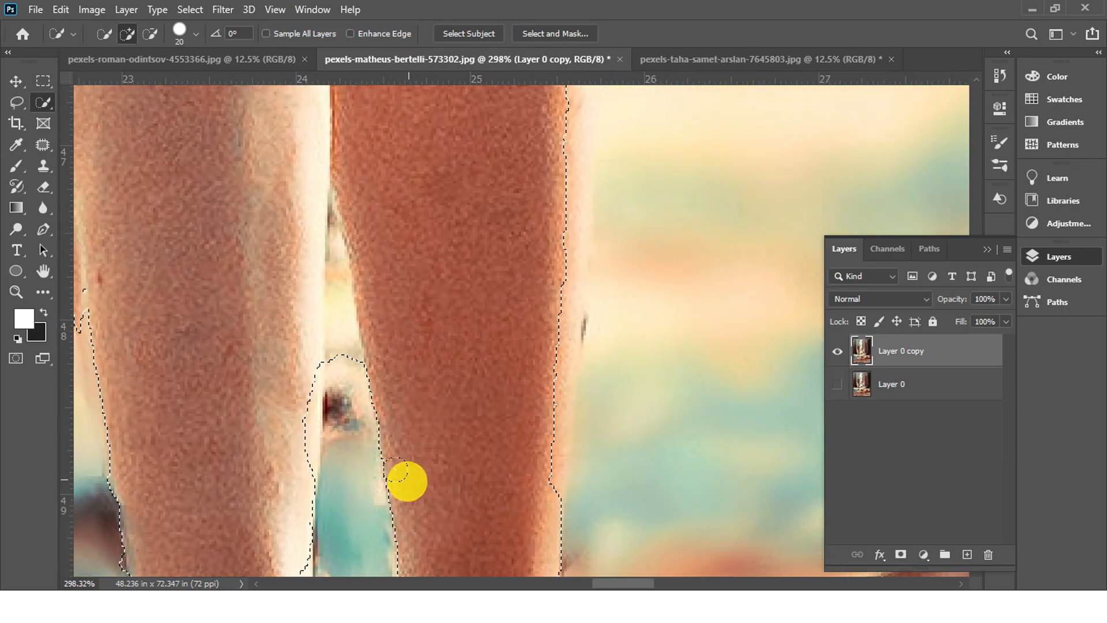
pyautogui.scroll(-5, 407, 481)
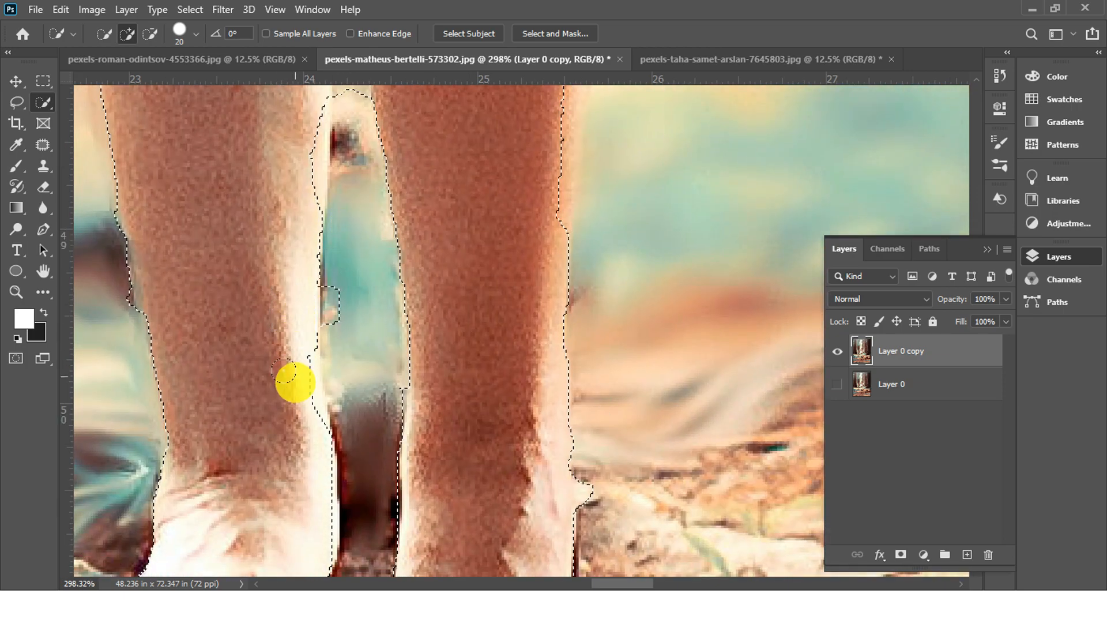
pyautogui.press('alt')
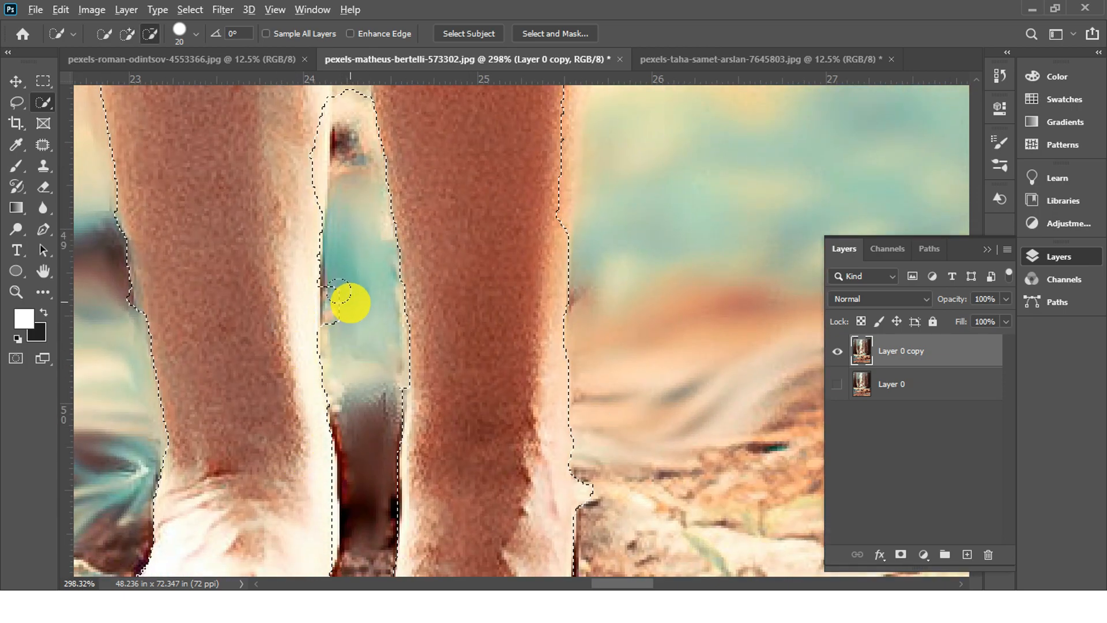
pyautogui.moveTo(340, 293)
pyautogui.mouseDown()
pyautogui.moveTo(337, 218)
pyautogui.moveTo(308, 153)
pyautogui.mouseUp()
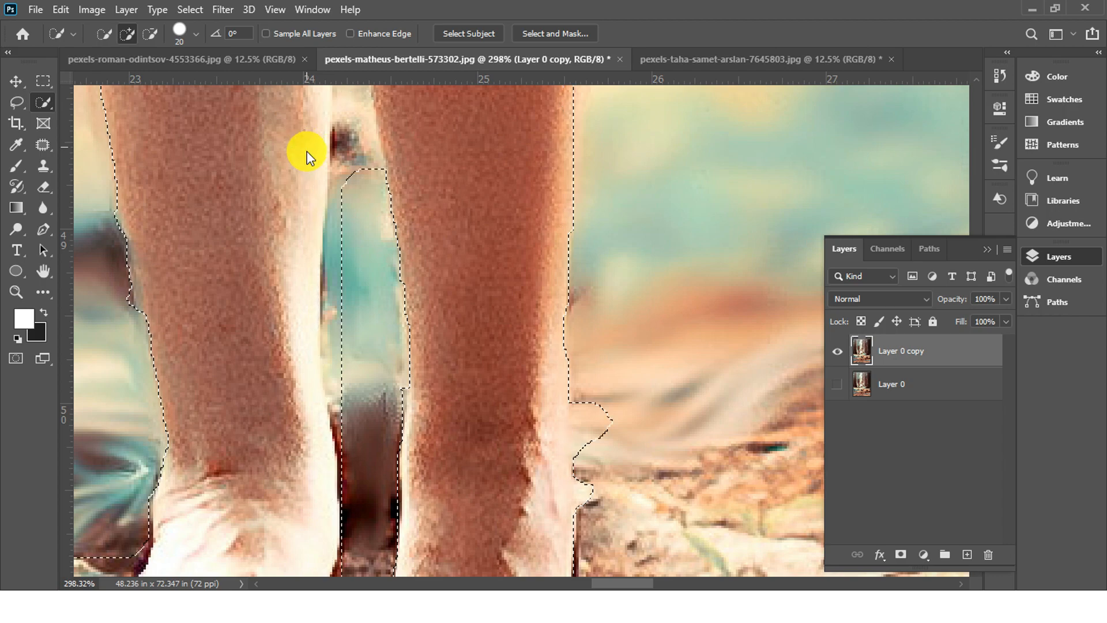
pyautogui.moveTo(360, 230); pyautogui.dragTo(398, 473)
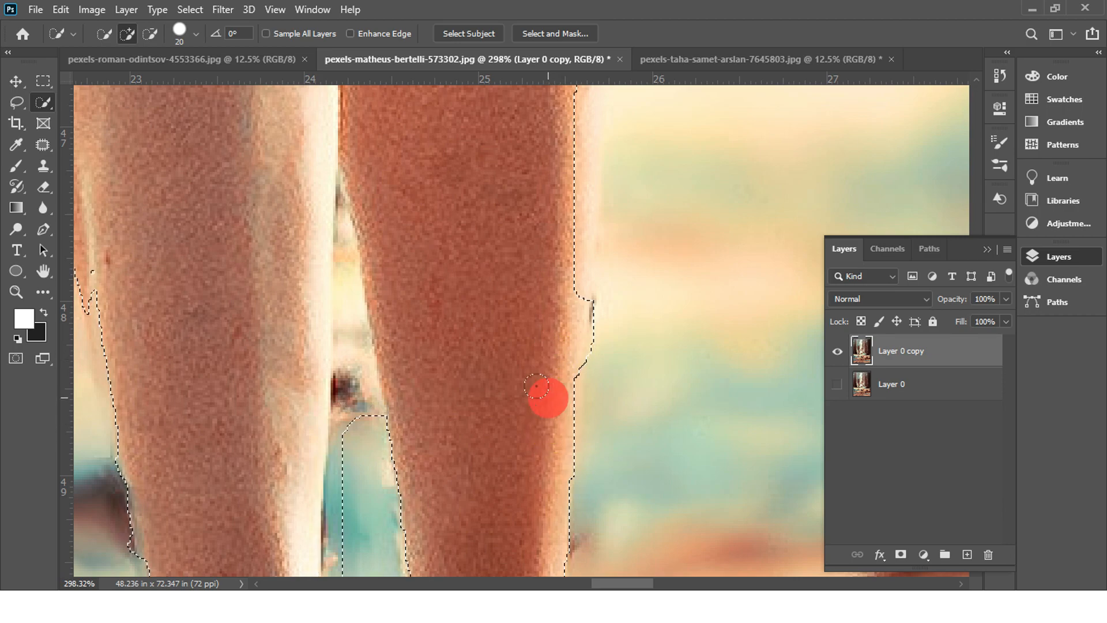
# Subtract the background spill outside the outer edge of the darker leg's calf from the selection.
pyautogui.moveTo(548, 398); pyautogui.dragTo(549, 399)
pyautogui.press('alt')
pyautogui.moveTo(599, 310); pyautogui.dragTo(605, 291)
pyautogui.press('alt')
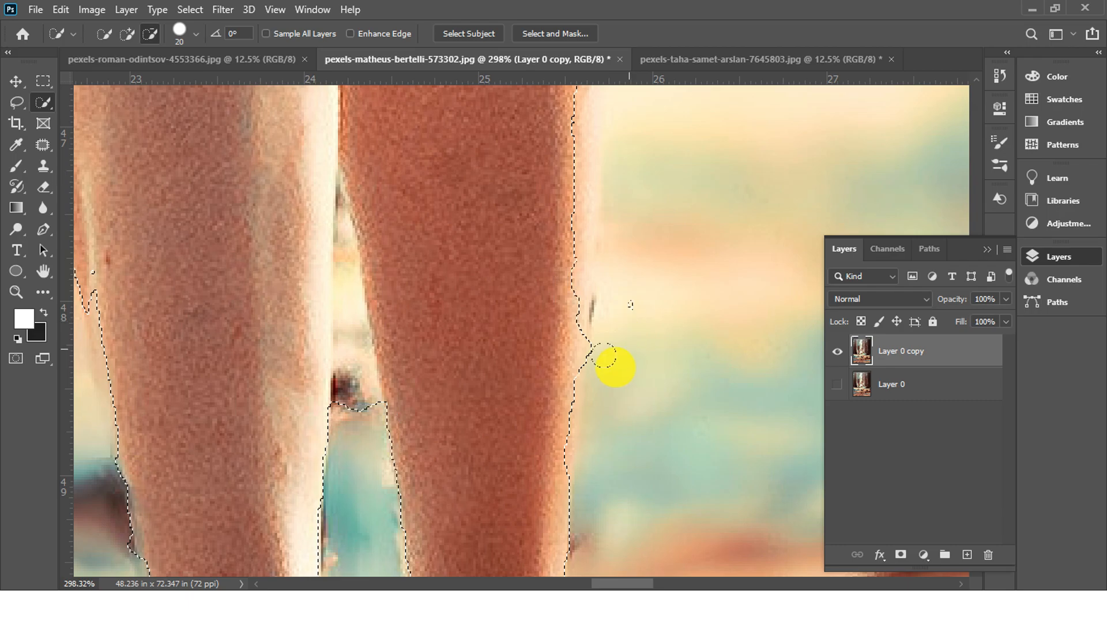
# Copy the selected woman onto a new layer above Layer 0 copy, hide Layer 0 copy and inspect the cutout.
pyautogui.scroll(-8, 544, 311)
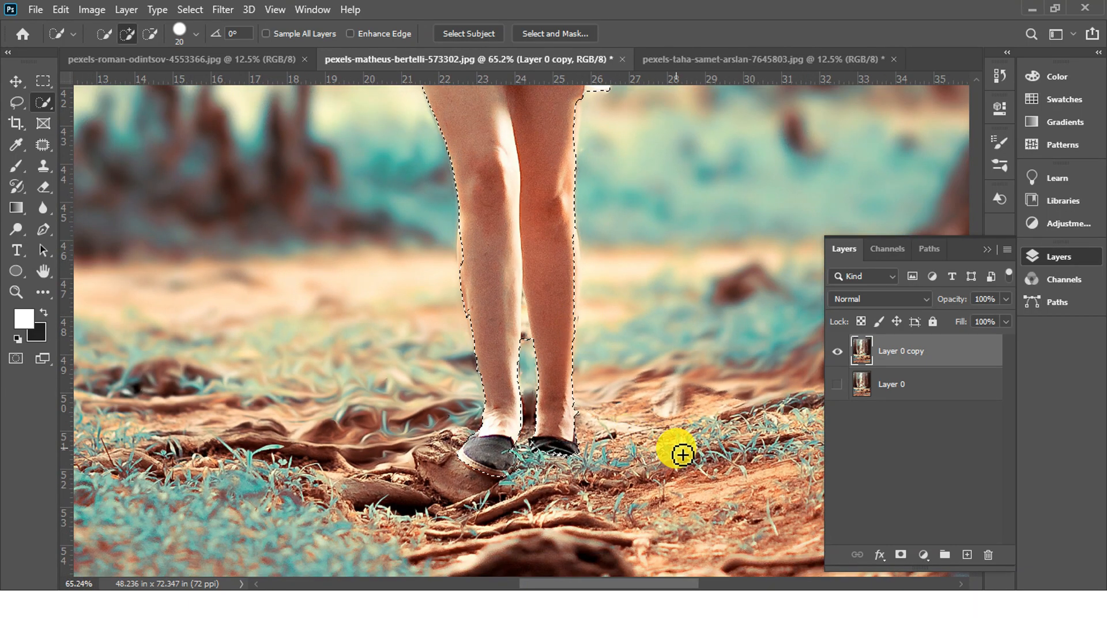
pyautogui.click(966, 554)
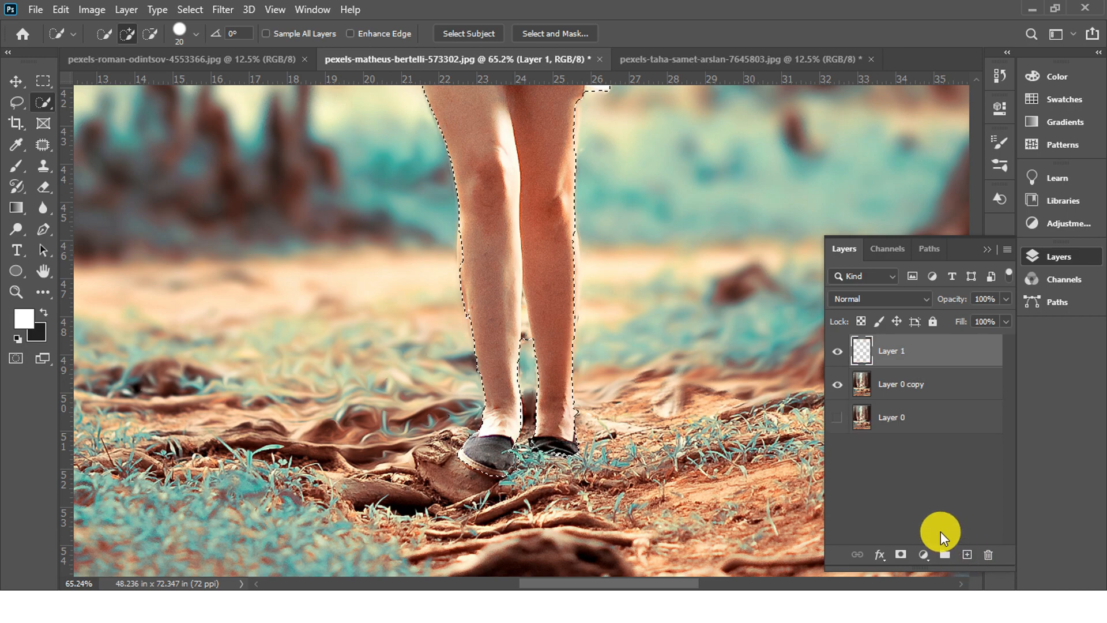
pyautogui.click(837, 384)
pyautogui.scroll(-5, 570, 396)
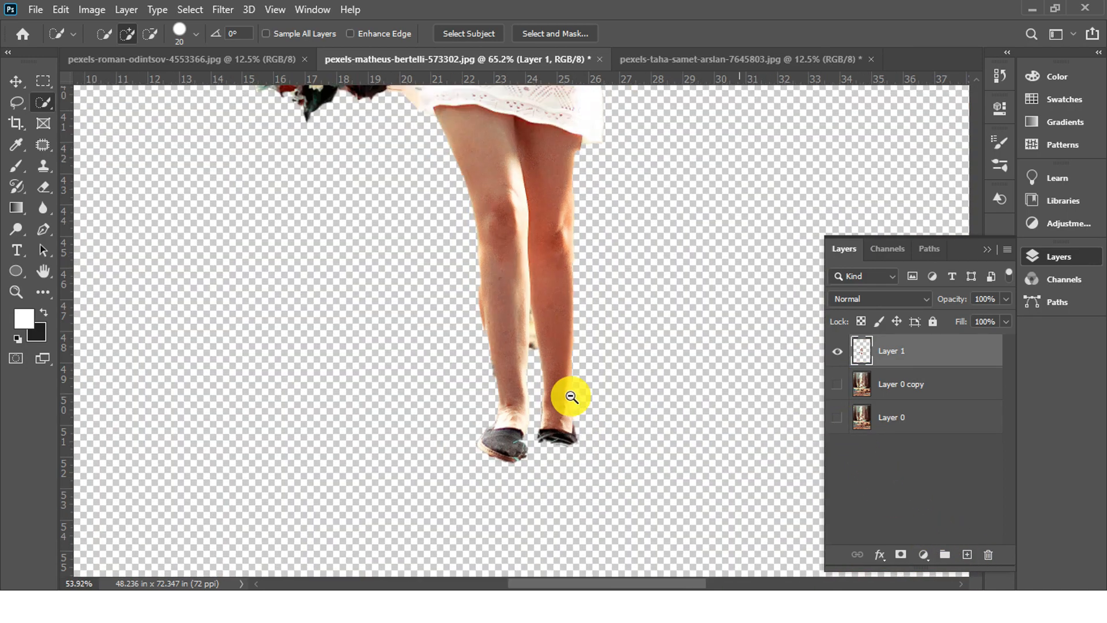
pyautogui.scroll(5, 616, 427)
pyautogui.scroll(-2, 610, 366)
pyautogui.scroll(2, 652, 382)
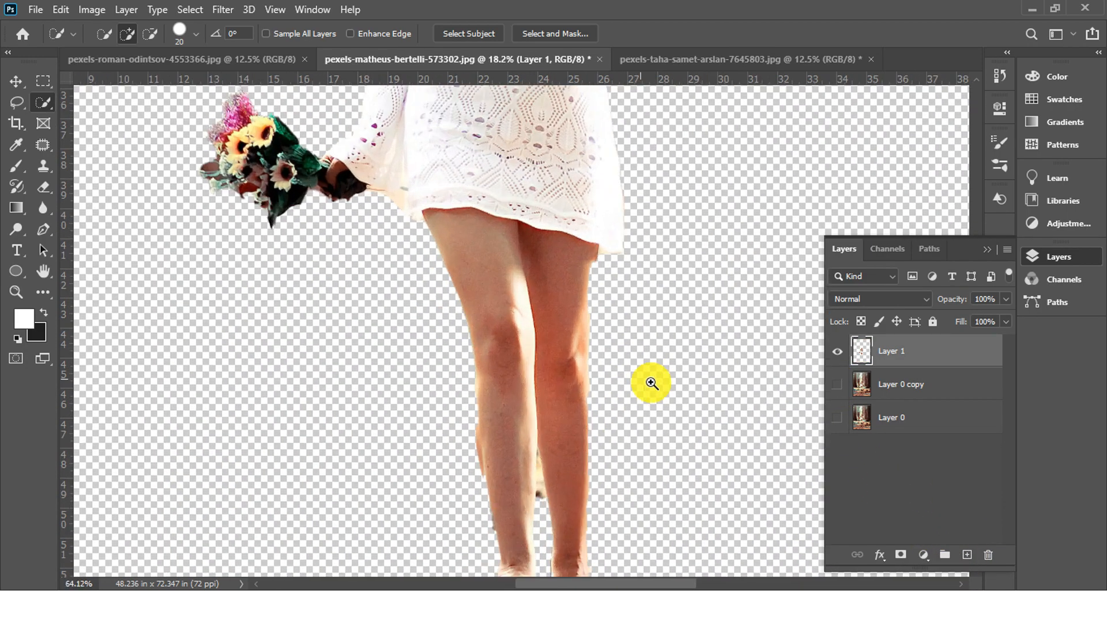
pyautogui.moveTo(487, 123); pyautogui.dragTo(490, 332)
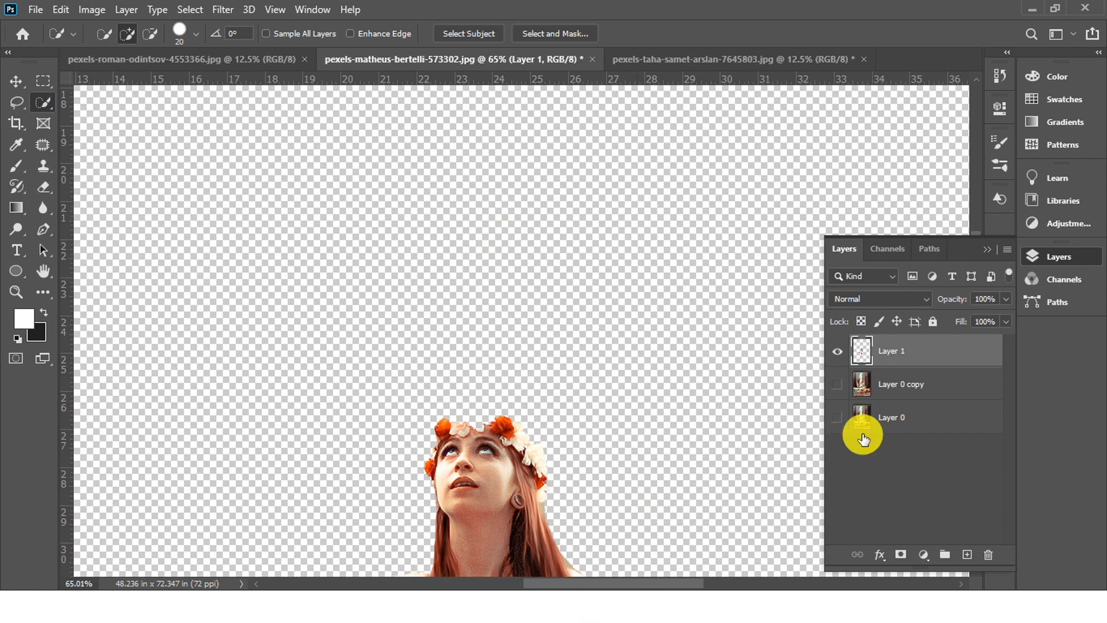
# Hide Layer 1, then show Layer 0 copy and make it the active layer at the flower crown.
pyautogui.click(836, 351)
pyautogui.click(837, 384)
pyautogui.click(882, 384)
pyautogui.moveTo(439, 477); pyautogui.dragTo(388, 470)
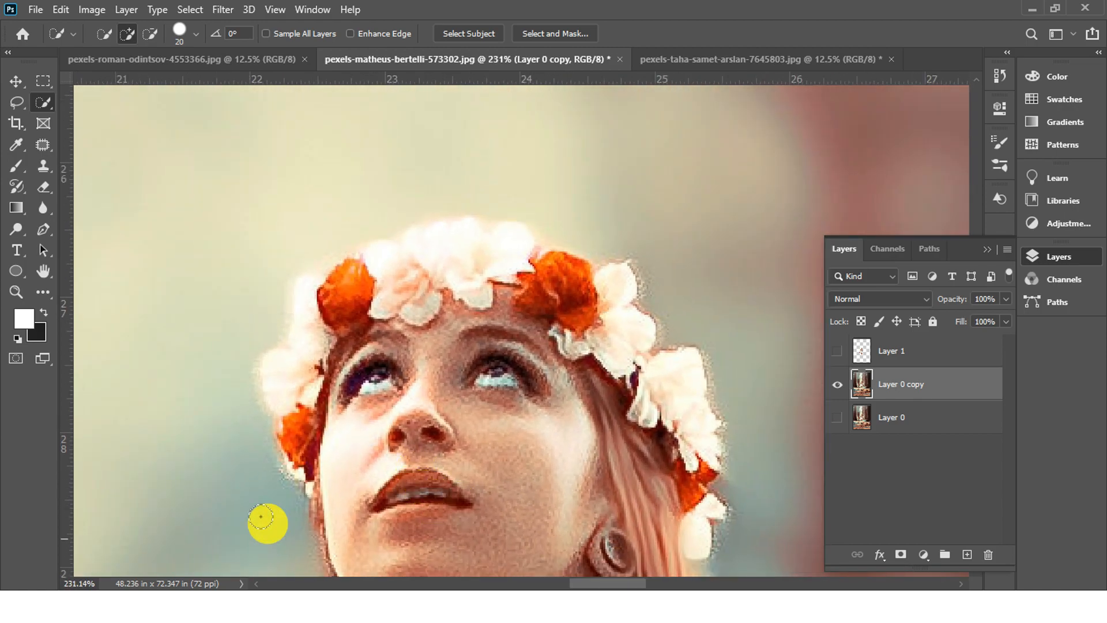
# Trace a Lasso selection around the flower crown, closing it across the lower part of the woman's face.
pyautogui.click(17, 100)
pyautogui.moveTo(315, 513); pyautogui.dragTo(300, 486)
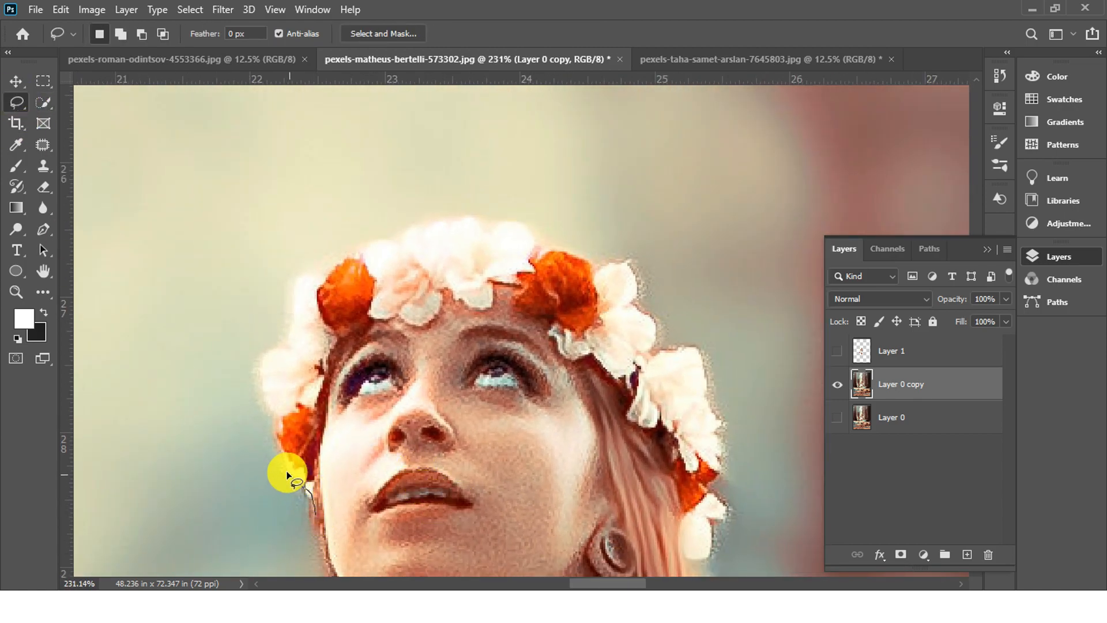
pyautogui.moveTo(262, 386)
pyautogui.mouseDown()
pyautogui.moveTo(262, 358)
pyautogui.moveTo(284, 346)
pyautogui.mouseUp()
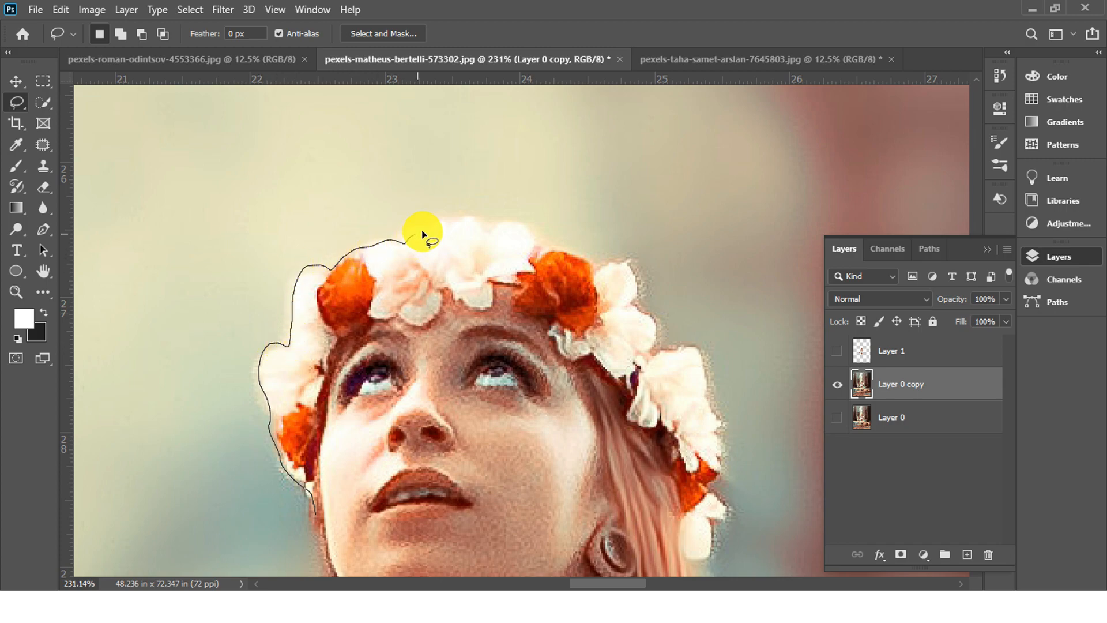
pyautogui.moveTo(473, 226); pyautogui.dragTo(513, 225)
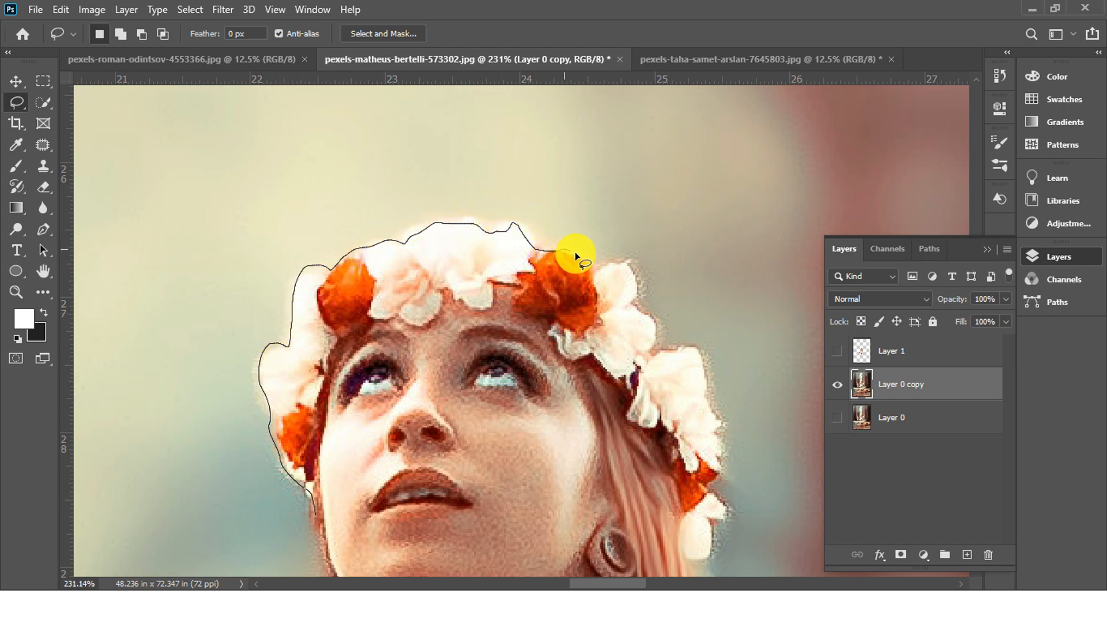
pyautogui.moveTo(575, 251); pyautogui.dragTo(608, 274)
pyautogui.moveTo(709, 379); pyautogui.dragTo(722, 439)
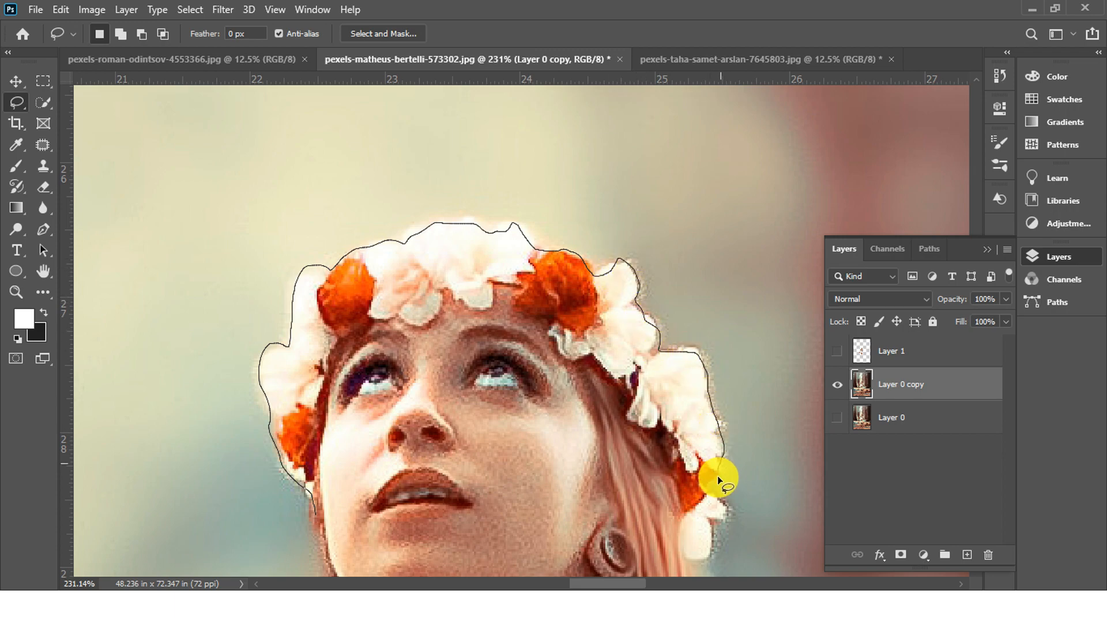
pyautogui.moveTo(710, 500); pyautogui.dragTo(726, 518)
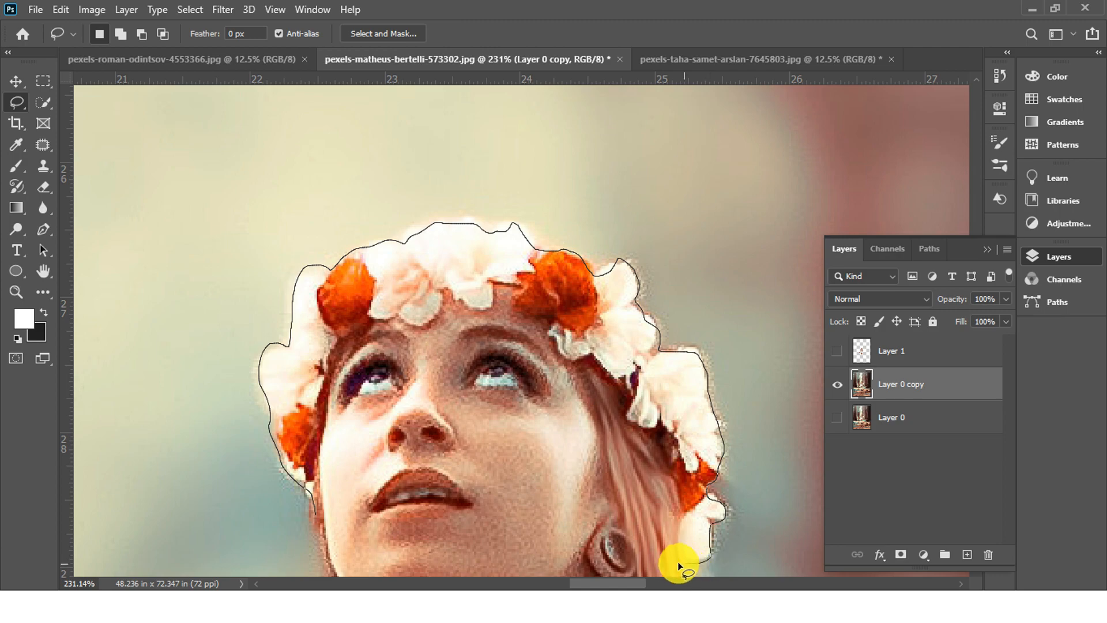
pyautogui.moveTo(323, 521); pyautogui.dragTo(325, 522)
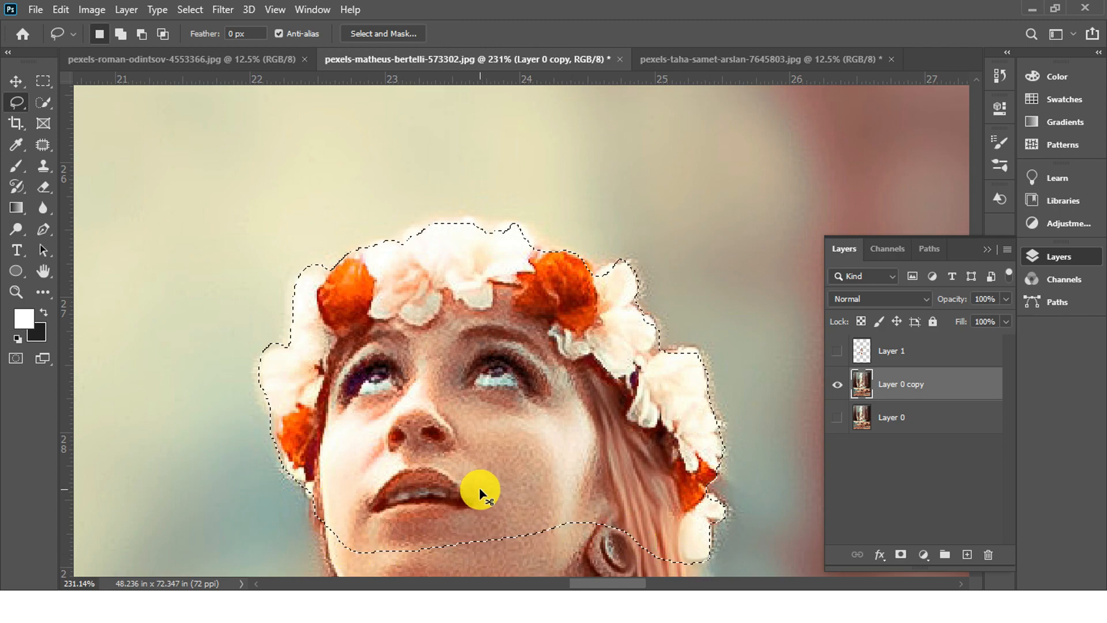
# Copy the selected flower crown onto a new layer above Layer 1, with Layer 0 copy hidden and Layer 1 shown.
pyautogui.click(888, 356)
pyautogui.click(837, 385)
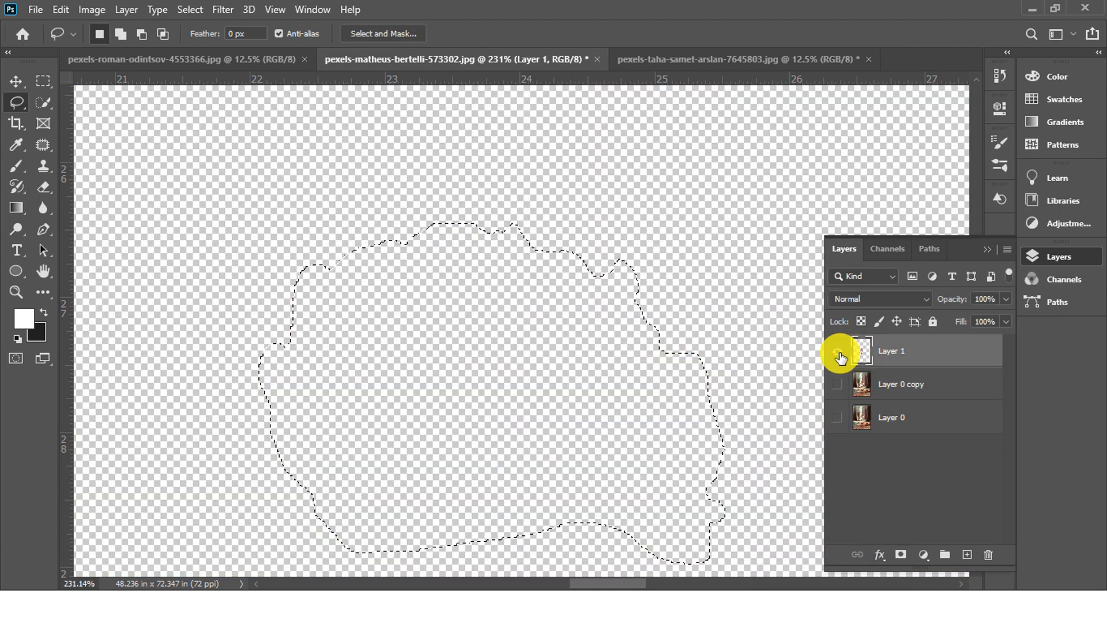
pyautogui.click(837, 351)
pyautogui.hotkey('ctrl', 'j')
pyautogui.click(15, 80)
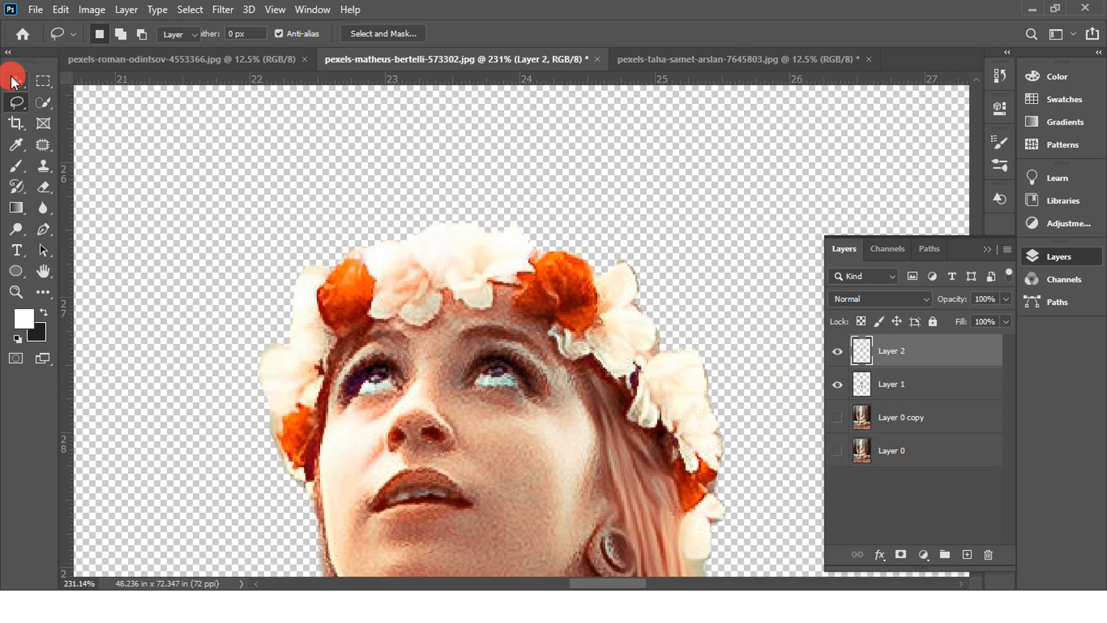
# Lasso the leftover background wedge between the calves on Layer 1 and delete it.
pyautogui.scroll(-6, 378, 383)
pyautogui.scroll(-15, 432, 463)
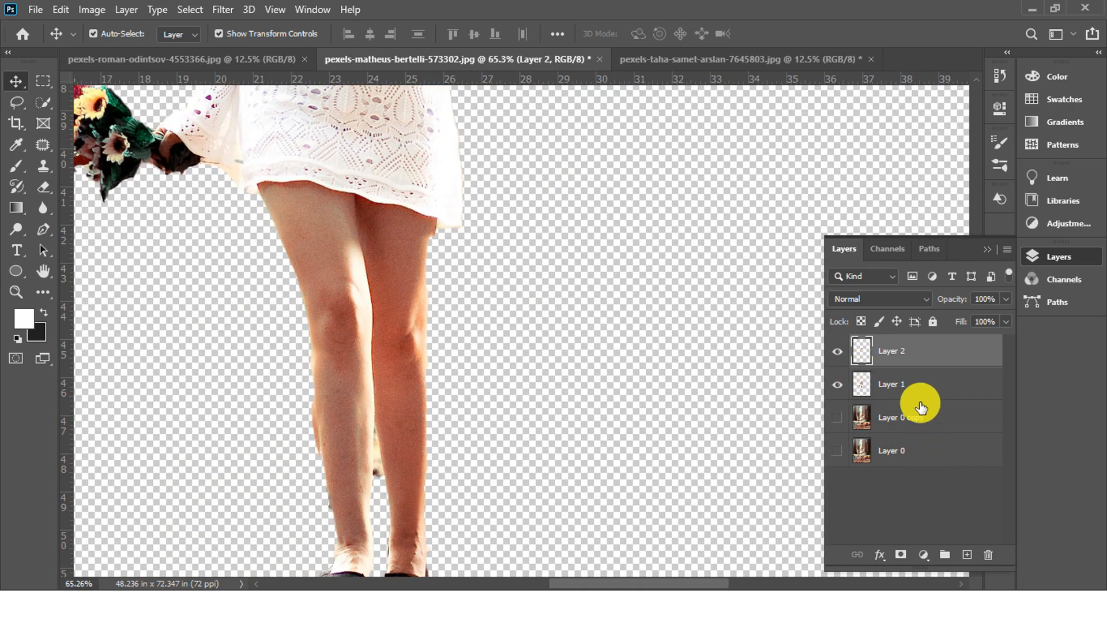
pyautogui.click(917, 385)
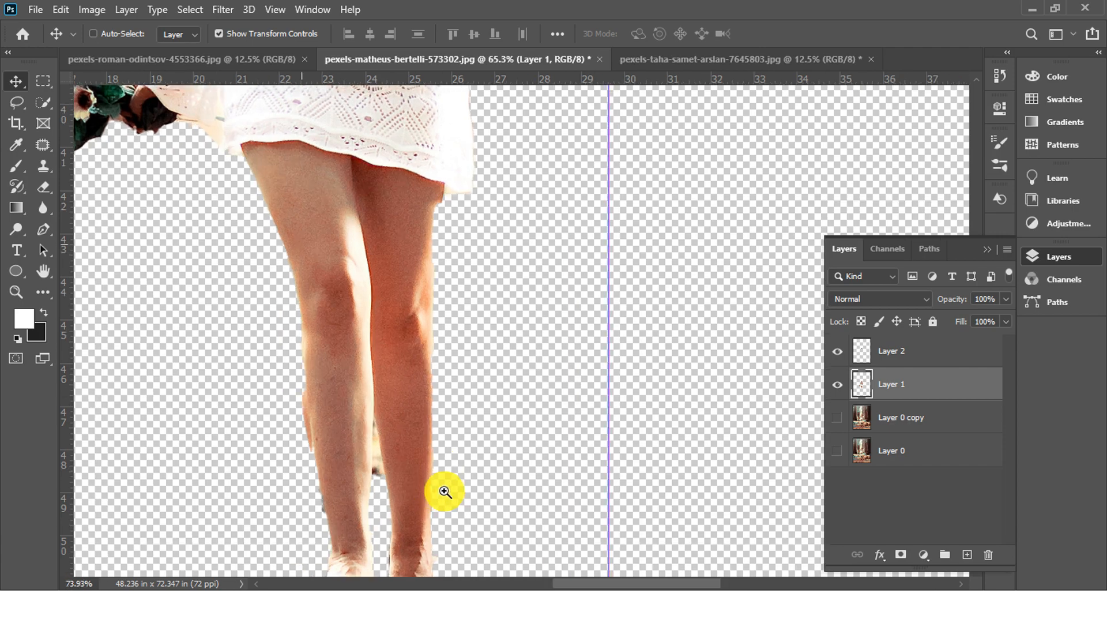
pyautogui.scroll(5, 426, 489)
pyautogui.click(17, 103)
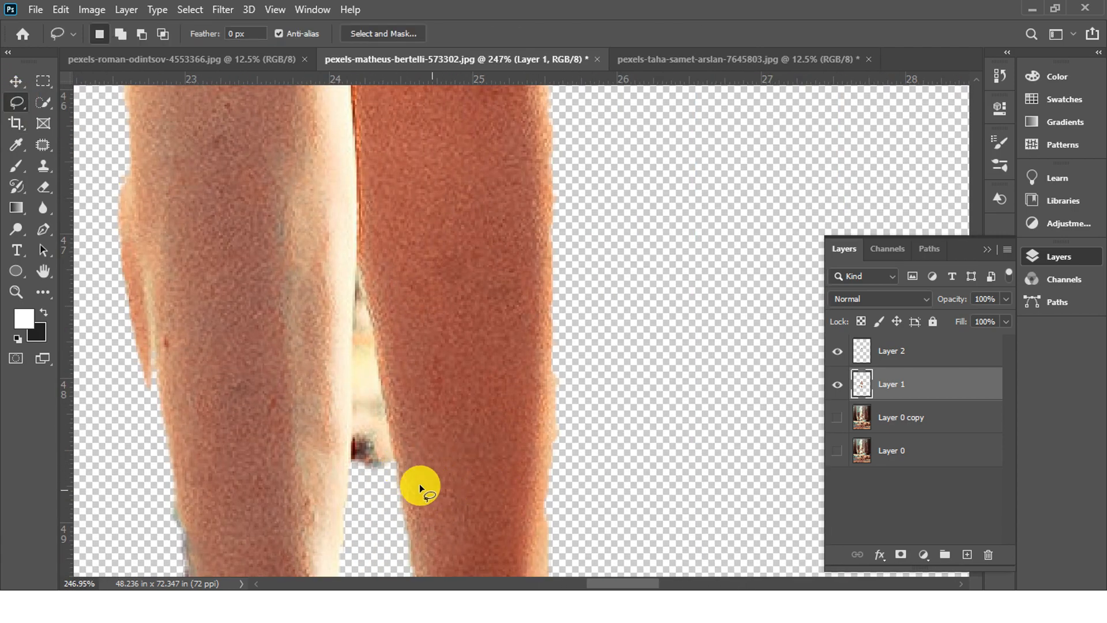
pyautogui.moveTo(394, 463); pyautogui.dragTo(356, 265)
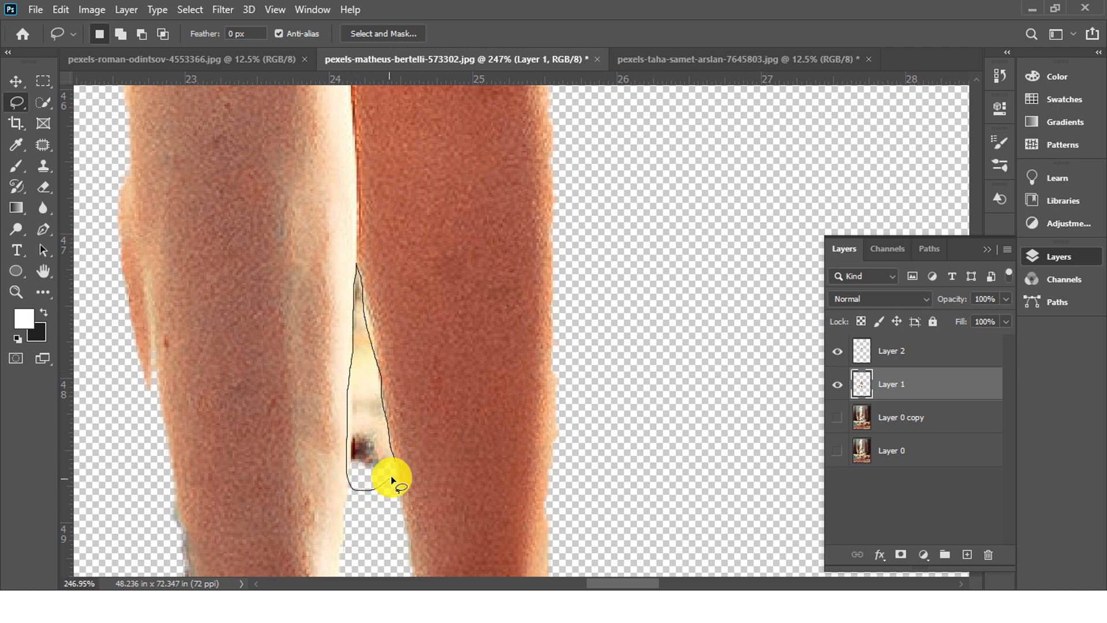
pyautogui.press('Delete')
# Lasso the stray background fringe along the outer edge of the lighter leg's calf and delete it.
pyautogui.scroll(2, 249, 458)
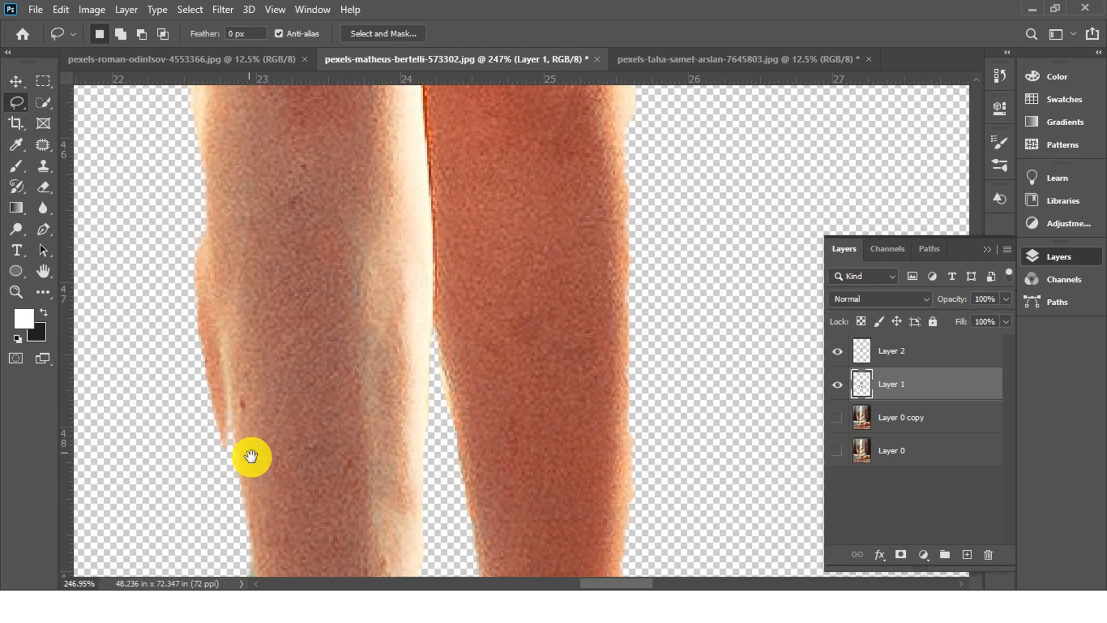
pyautogui.hscroll(-2, 240, 448)
pyautogui.moveTo(236, 429); pyautogui.dragTo(235, 403)
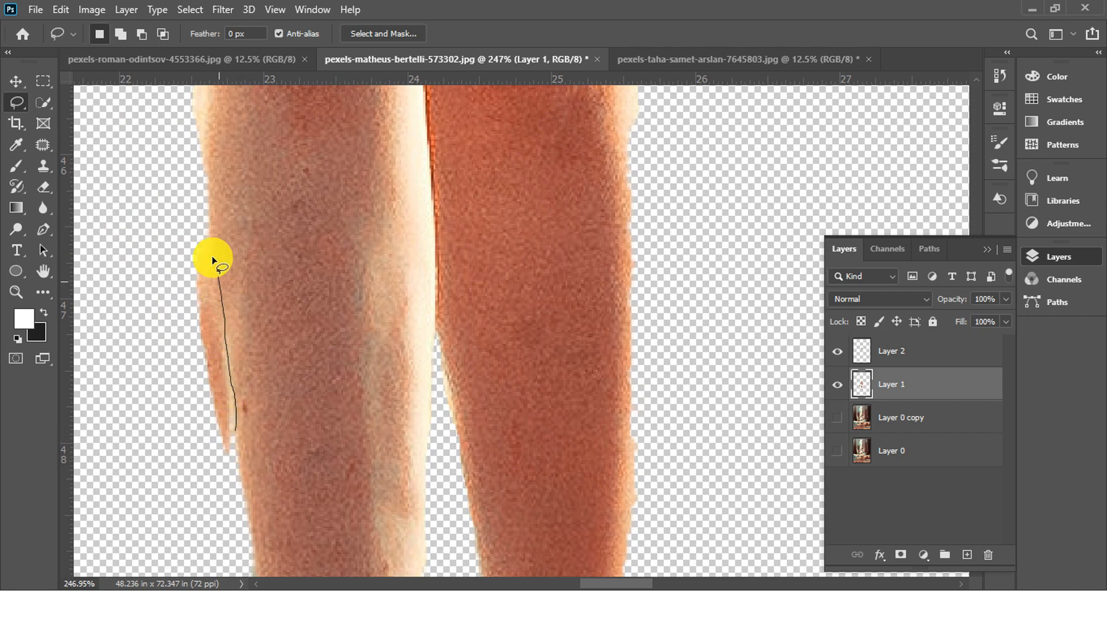
pyautogui.moveTo(120, 213); pyautogui.dragTo(118, 291)
pyautogui.press('Delete')
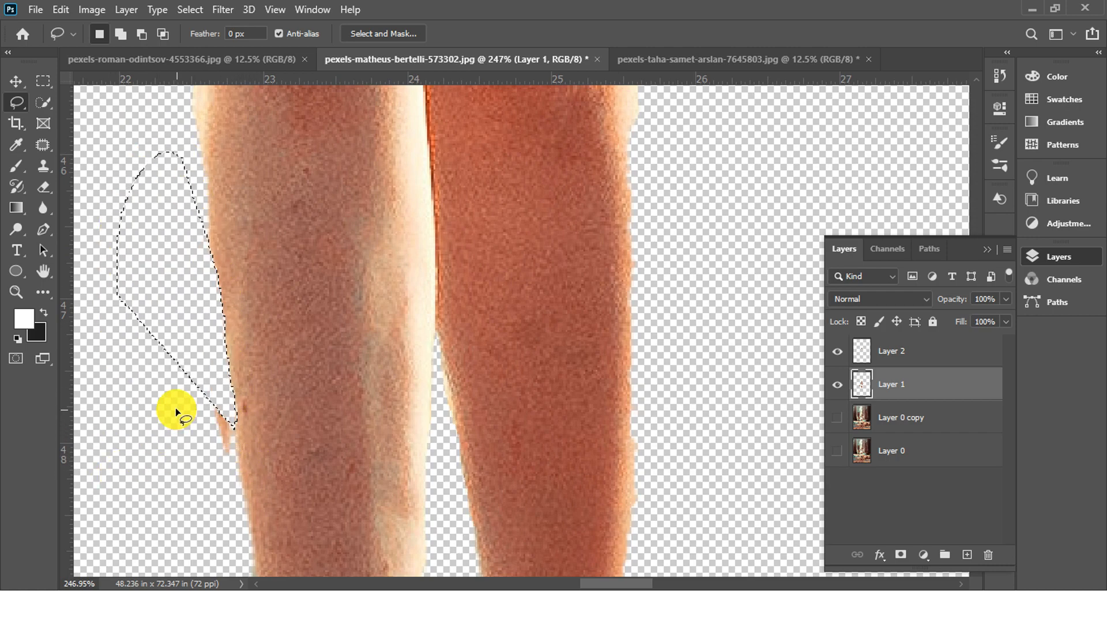
pyautogui.moveTo(171, 391)
pyautogui.mouseDown()
pyautogui.moveTo(198, 467)
pyautogui.moveTo(233, 465)
pyautogui.moveTo(237, 430)
pyautogui.moveTo(143, 338)
pyautogui.mouseUp()
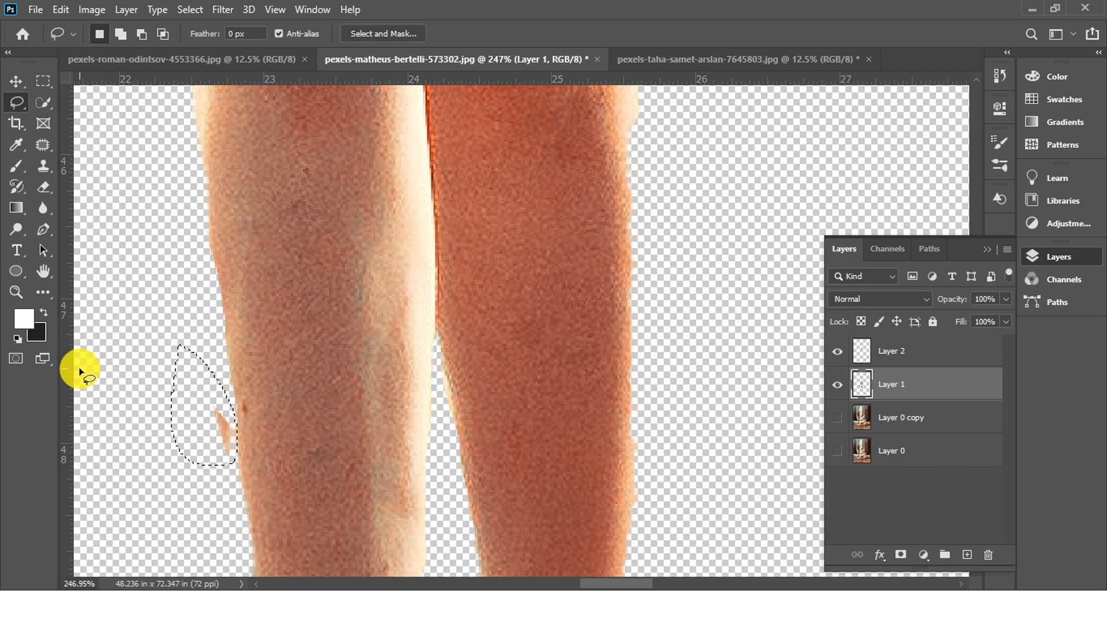
# Examine the shoes in the original photo on Layer 0 copy, with Layer 1 and Layer 2 hidden.
pyautogui.scroll(-3, 516, 464)
pyautogui.scroll(-3, 516, 464)
pyautogui.scroll(-3, 515, 292)
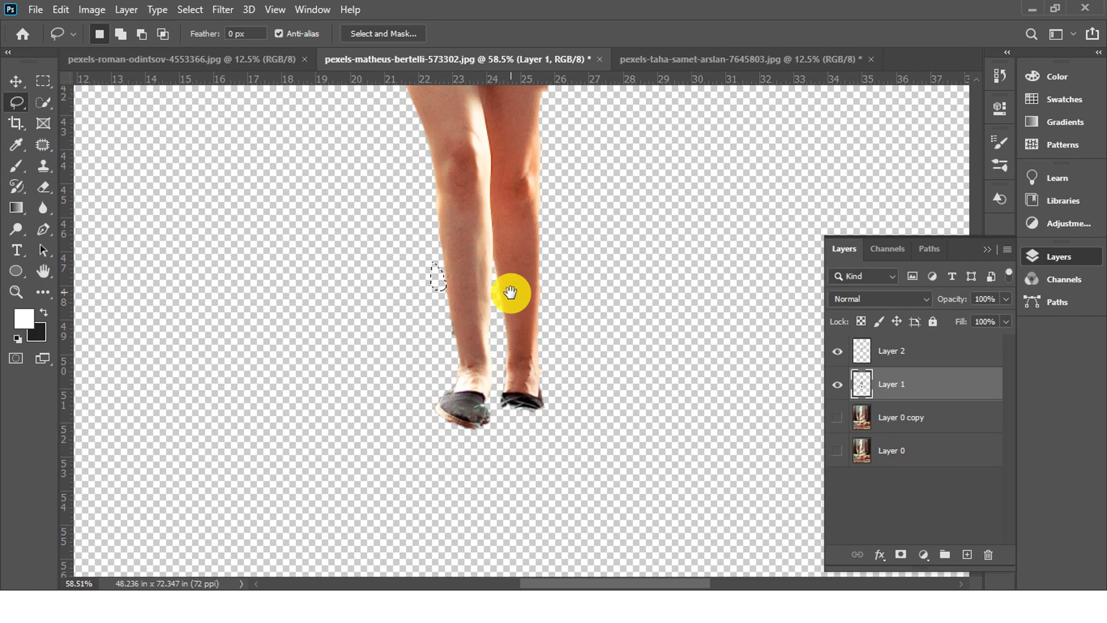
pyautogui.scroll(4, 515, 430)
pyautogui.click(837, 417)
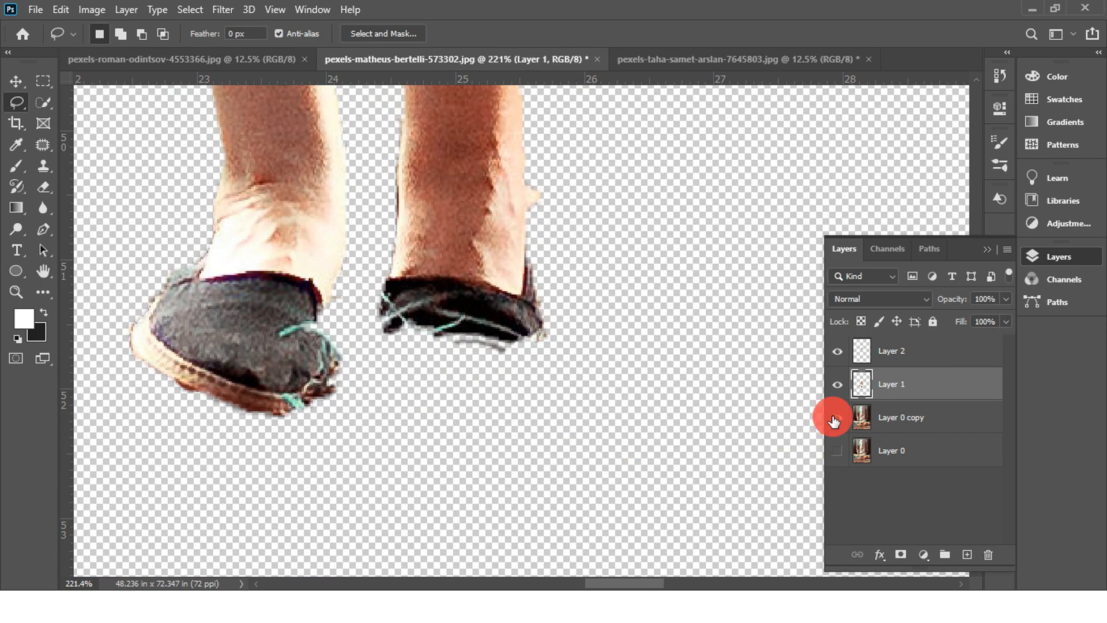
pyautogui.click(837, 384)
pyautogui.click(837, 350)
pyautogui.click(856, 417)
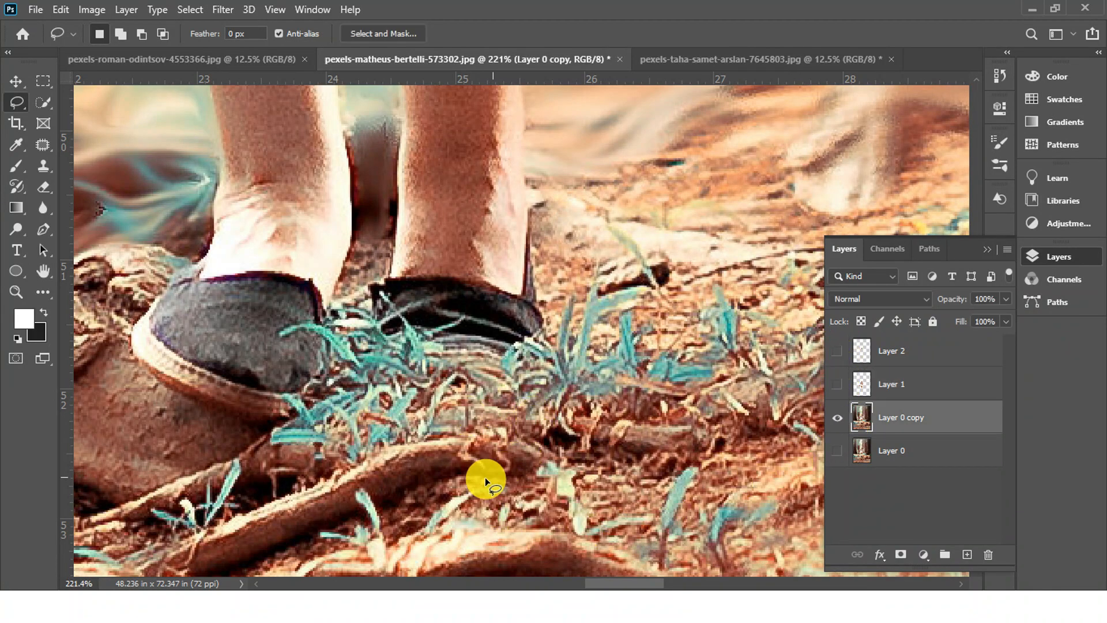
# Hide Layer 0 copy, show the woman and flower crown layers, and merge Layer 1 and Layer 2 into one layer.
pyautogui.click(835, 414)
pyautogui.click(859, 385)
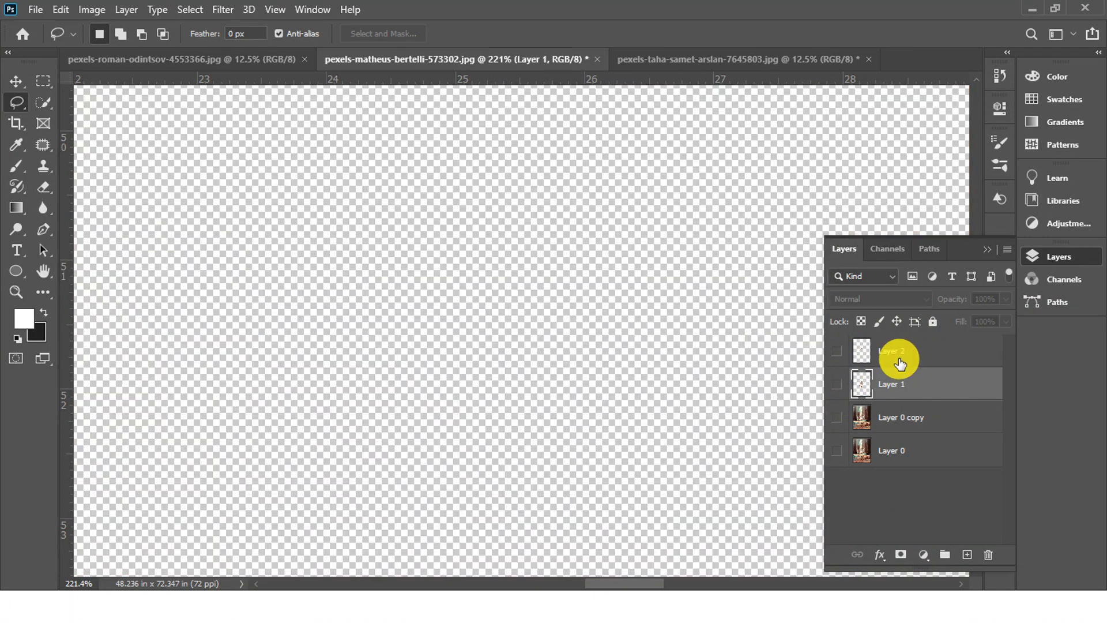
pyautogui.keyDown('shift'); pyautogui.click(867, 354); pyautogui.keyUp('shift')
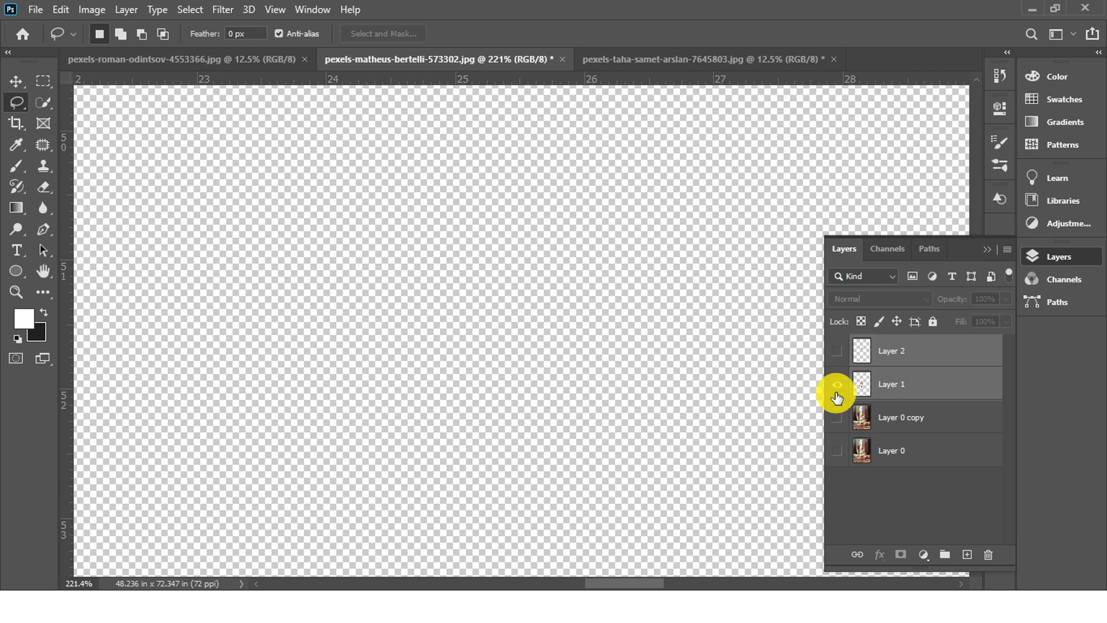
pyautogui.moveTo(836, 385); pyautogui.dragTo(836, 352)
pyautogui.hotkey('ctrl', 'e')
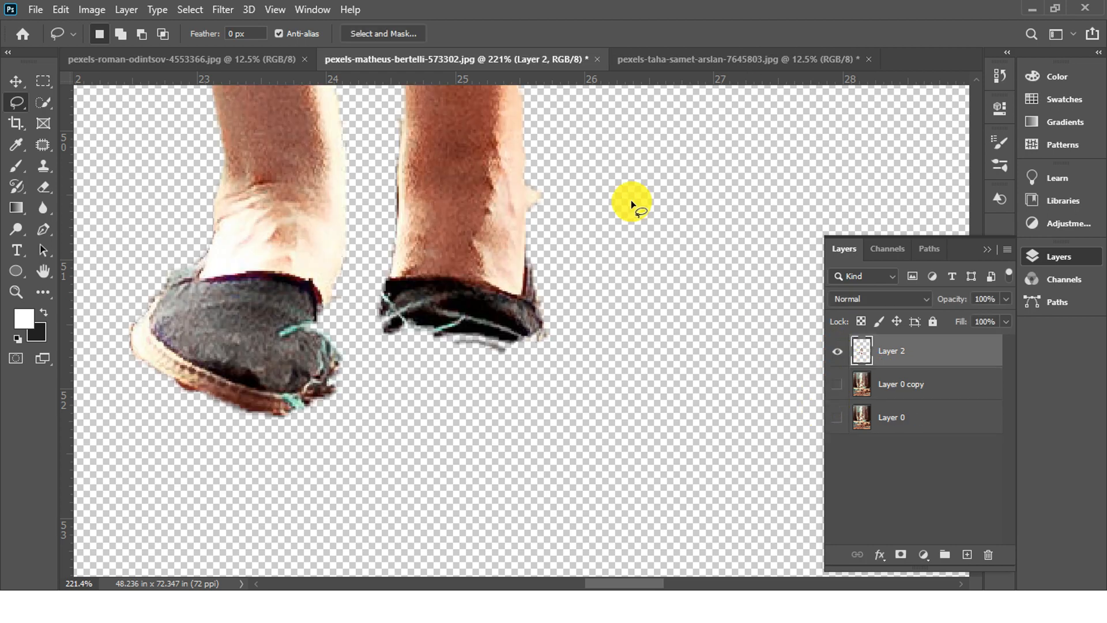
# Select the merged woman's outline, copy her, and paste her into the dessert photo pexels-taha-samet-arslan-7645803.jpg.
pyautogui.scroll(-3, 556, 400)
pyautogui.keyDown('ctrl'); pyautogui.click(868, 352); pyautogui.keyUp('ctrl')
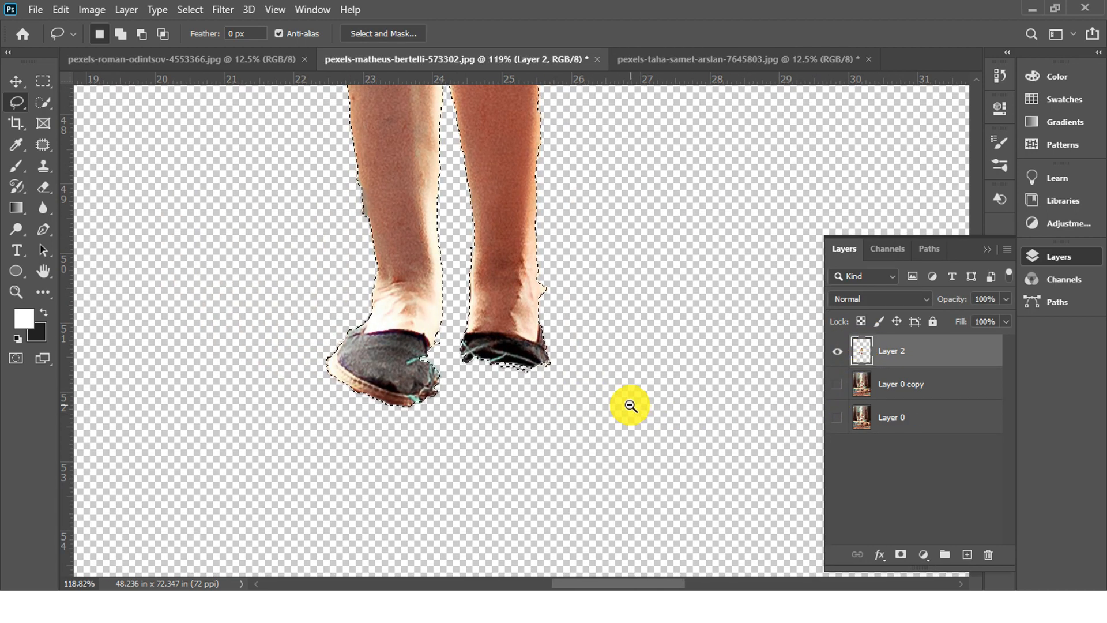
pyautogui.scroll(-5, 630, 403)
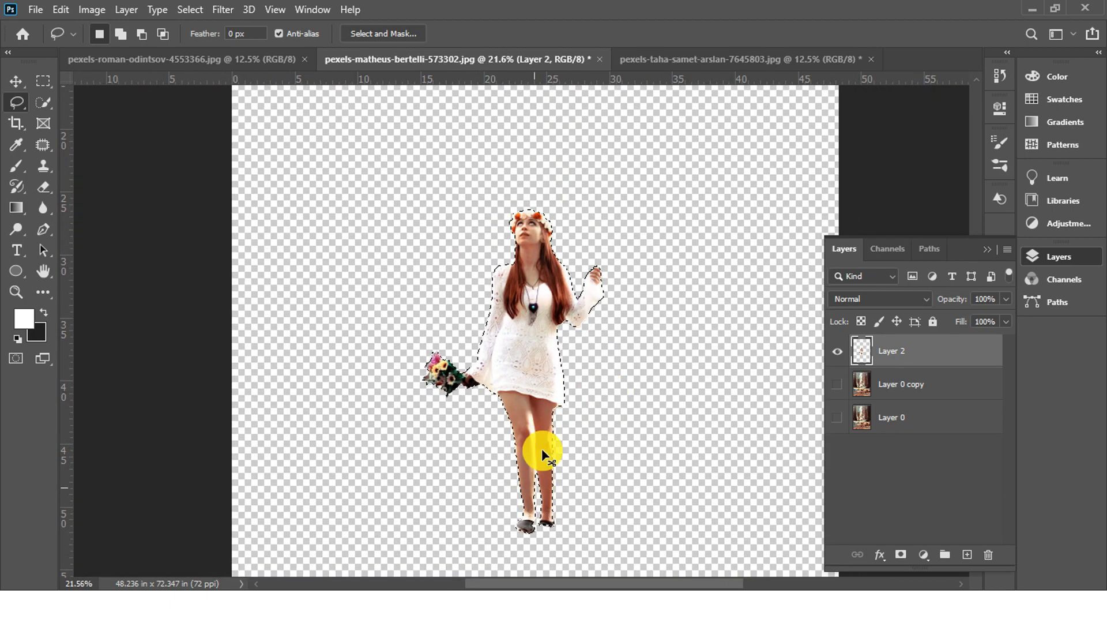
pyautogui.click(674, 58)
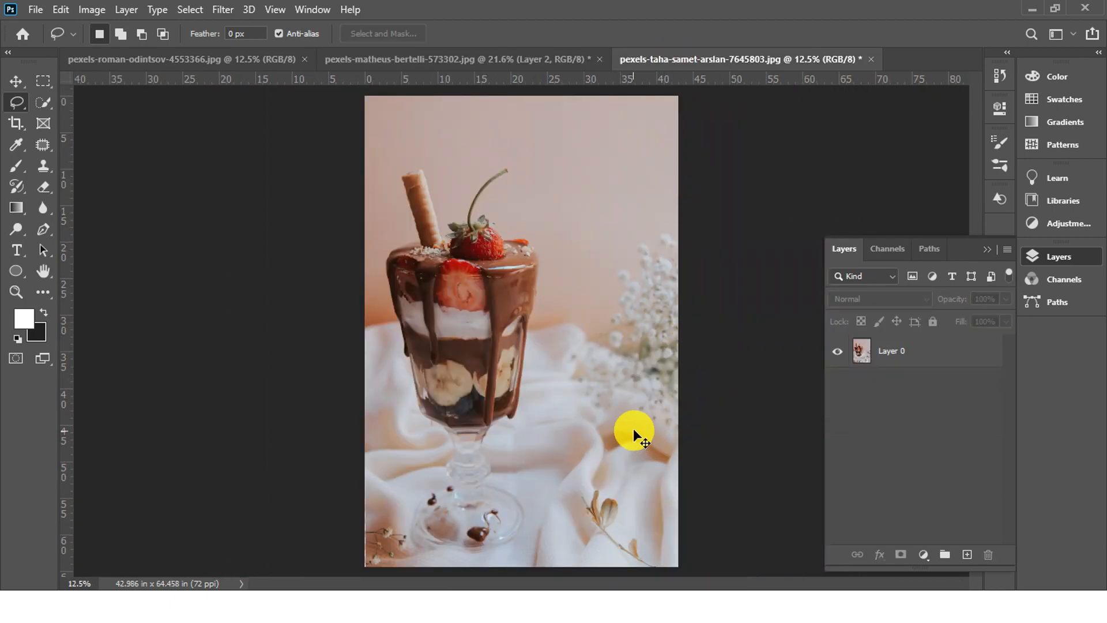
pyautogui.hotkey('ctrl', 'v')
pyautogui.click(16, 81)
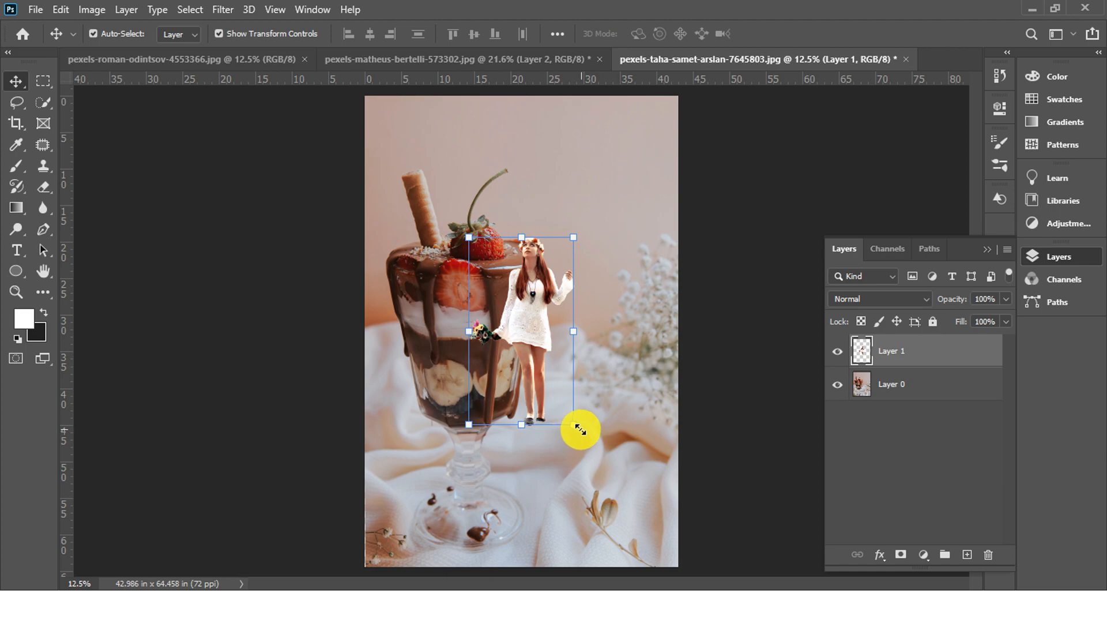
# Scale the pasted woman to about 121% and place her standing on the cloth beside the dessert glass, over the dried leaves.
pyautogui.moveTo(580, 428); pyautogui.dragTo(601, 468)
pyautogui.moveTo(551, 413); pyautogui.dragTo(587, 462)
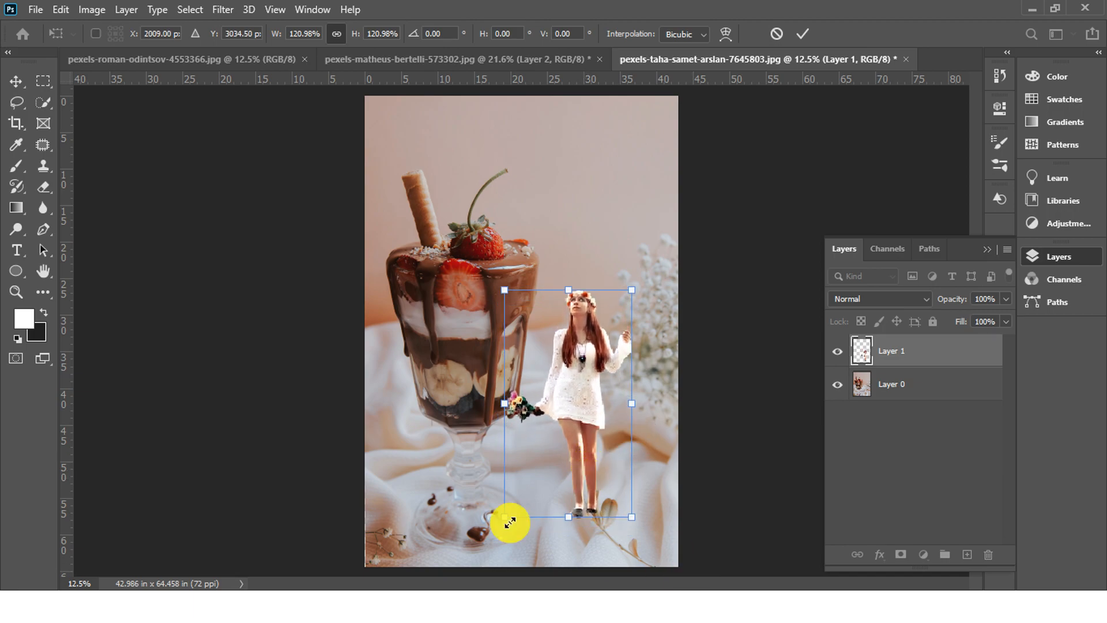
pyautogui.click(15, 80)
# Duplicate the woman's Layer 1 as a backup, hide the copy, and make the visible Layer 1 active.
pyautogui.click(901, 424)
pyautogui.moveTo(870, 353); pyautogui.dragTo(967, 554)
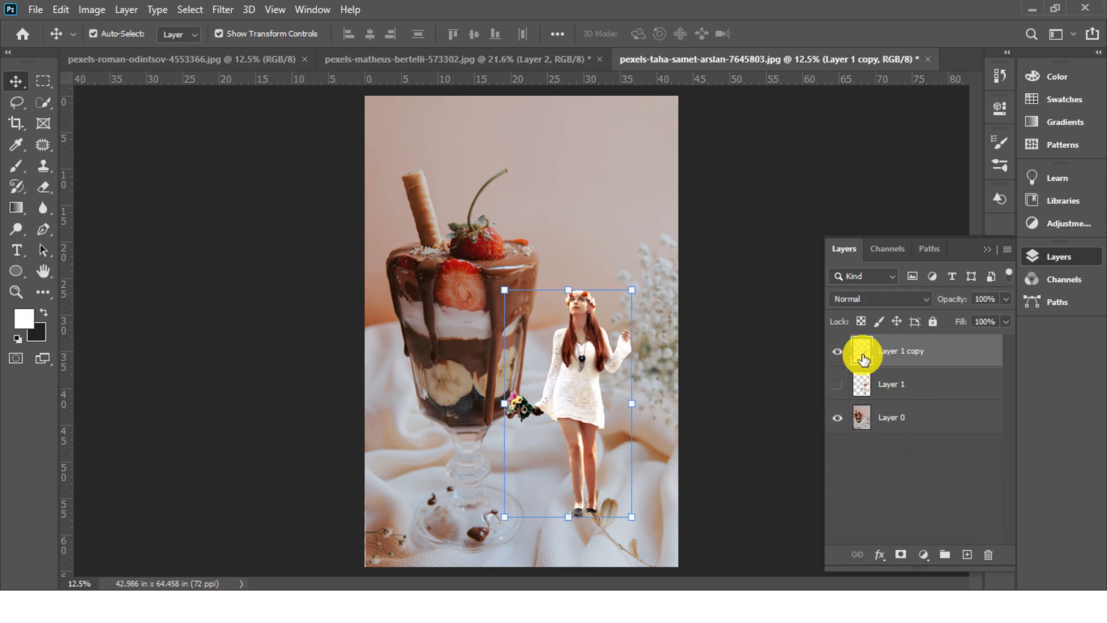
pyautogui.click(837, 351)
pyautogui.click(837, 384)
pyautogui.click(876, 383)
# Lower Layer 1's opacity to 41% so the leaves behind the woman's feet show through.
pyautogui.moveTo(596, 522); pyautogui.dragTo(711, 524)
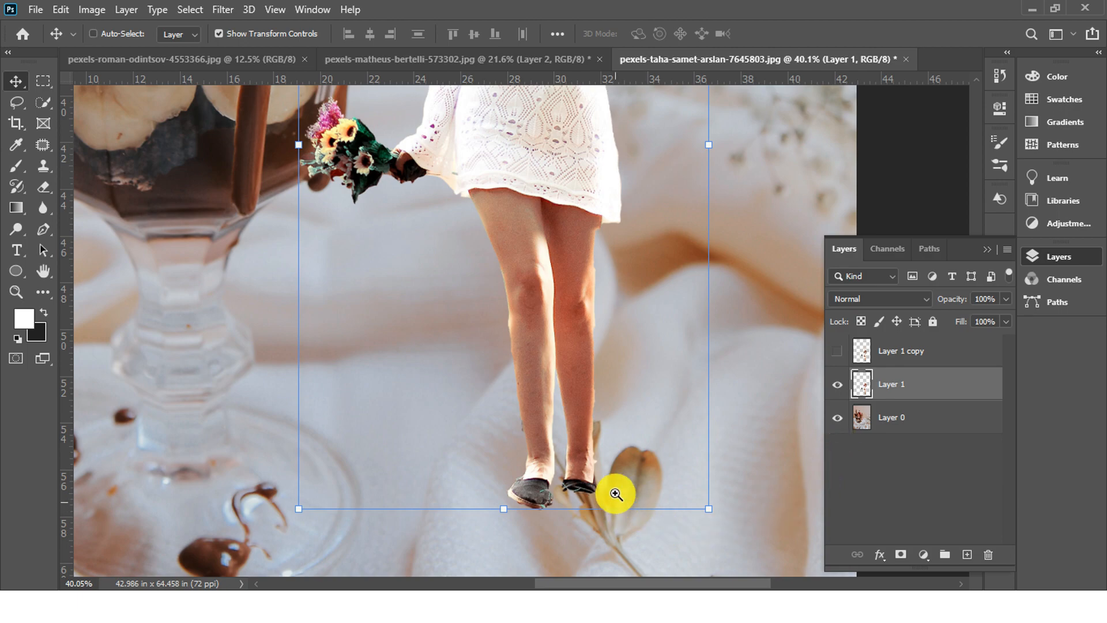
pyautogui.moveTo(613, 486); pyautogui.dragTo(662, 503)
pyautogui.click(1006, 299)
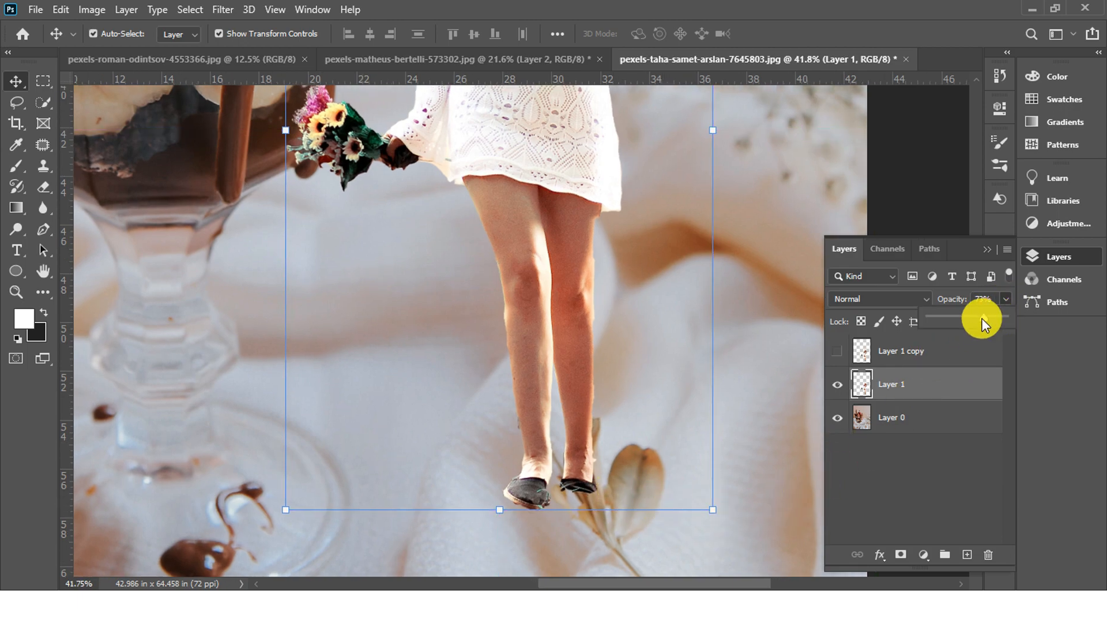
pyautogui.moveTo(981, 321); pyautogui.dragTo(954, 326)
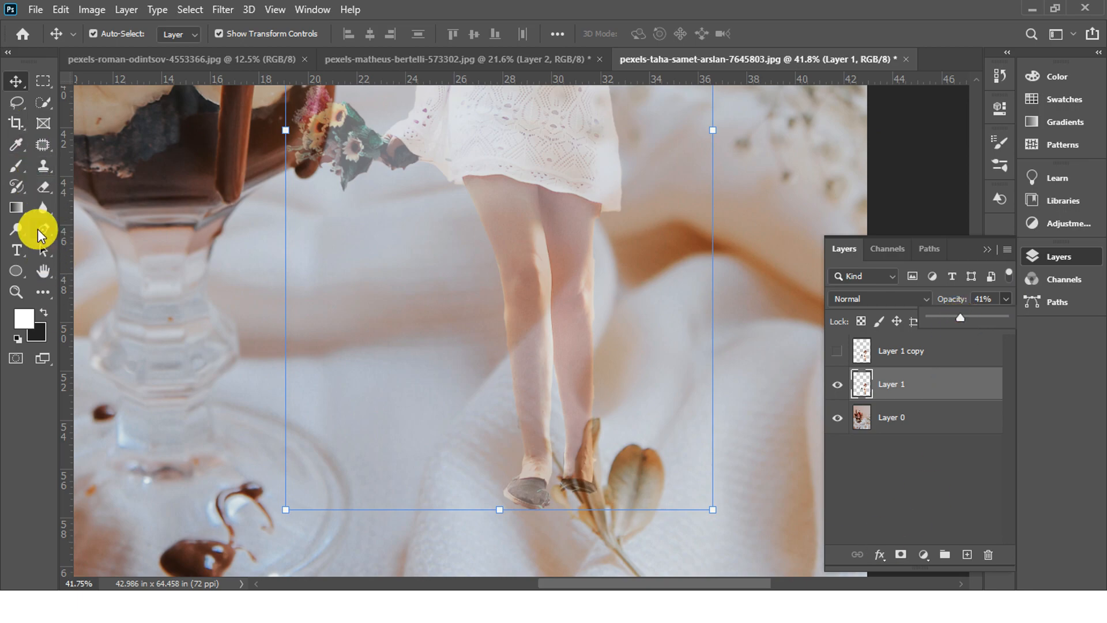
# Erase the darker leg's shoe and ankle where they cover the upright dried leaf, using a size 90 eraser.
pyautogui.click(43, 186)
pyautogui.moveTo(613, 492); pyautogui.dragTo(691, 492)
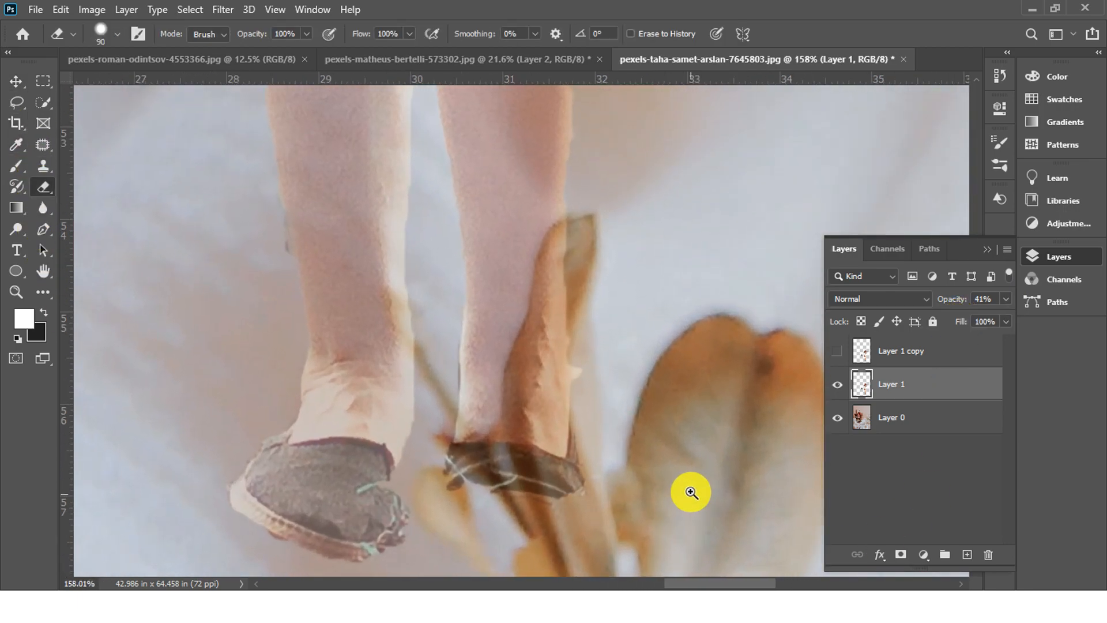
pyautogui.moveTo(583, 467); pyautogui.dragTo(600, 375)
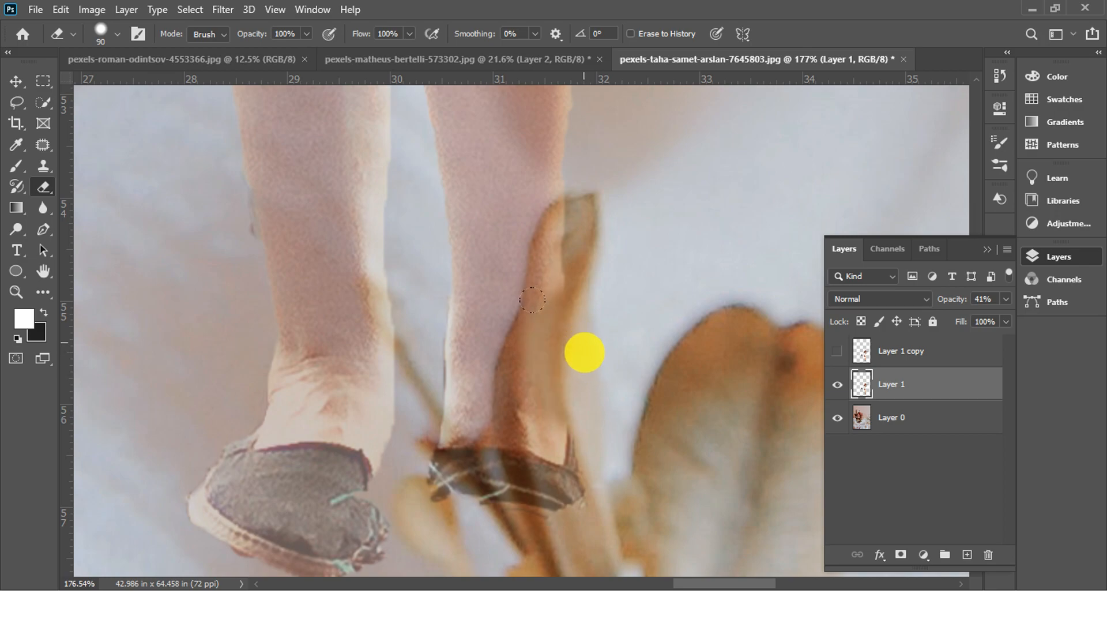
pyautogui.moveTo(524, 430)
pyautogui.mouseDown()
pyautogui.moveTo(510, 352)
pyautogui.moveTo(481, 449)
pyautogui.moveTo(445, 480)
pyautogui.moveTo(415, 470)
pyautogui.moveTo(432, 494)
pyautogui.mouseUp()
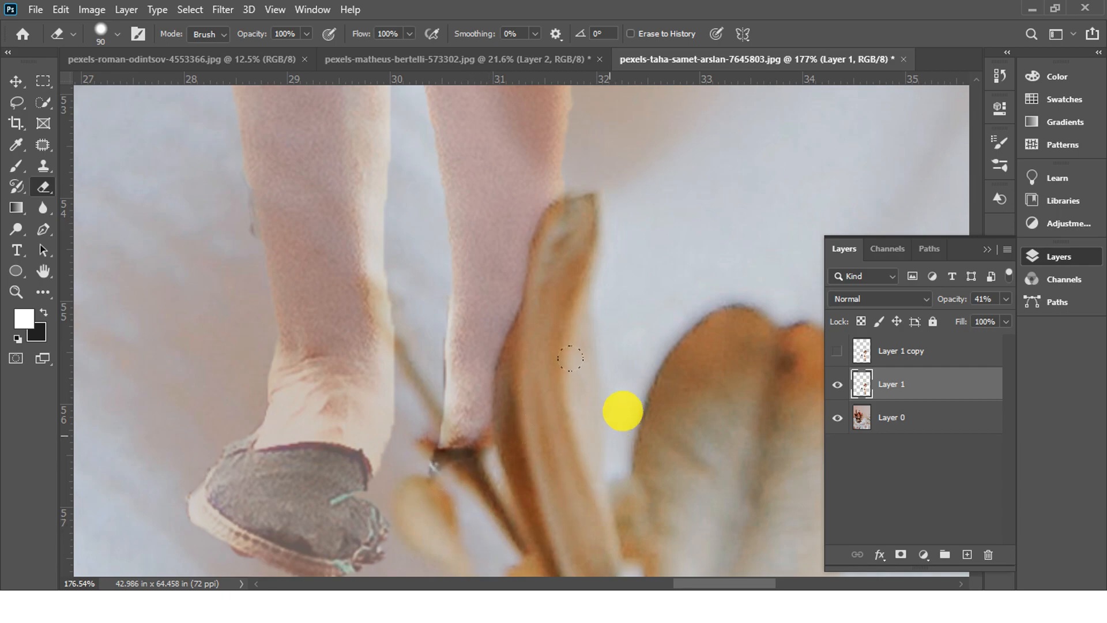
# Erase the grass fringe from the lighter leg's shoe with a size 50 eraser and uncover the thin twig with size 15.
pyautogui.moveTo(459, 548); pyautogui.dragTo(473, 394)
pyautogui.moveTo(392, 450)
pyautogui.mouseDown()
pyautogui.moveTo(422, 402)
pyautogui.moveTo(403, 445)
pyautogui.mouseUp()
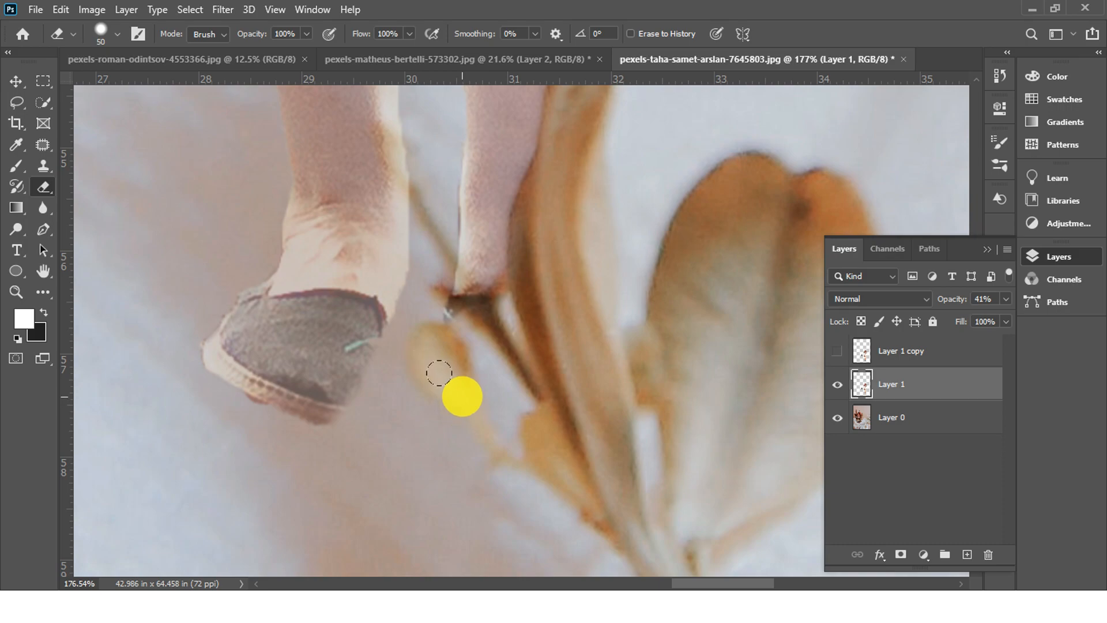
pyautogui.press('[')
pyautogui.moveTo(488, 345)
pyautogui.mouseDown()
pyautogui.moveTo(452, 291)
pyautogui.moveTo(492, 338)
pyautogui.moveTo(452, 295)
pyautogui.moveTo(447, 252)
pyautogui.moveTo(387, 149)
pyautogui.moveTo(391, 131)
pyautogui.moveTo(422, 176)
pyautogui.moveTo(413, 154)
pyautogui.mouseUp()
pyautogui.press('[')
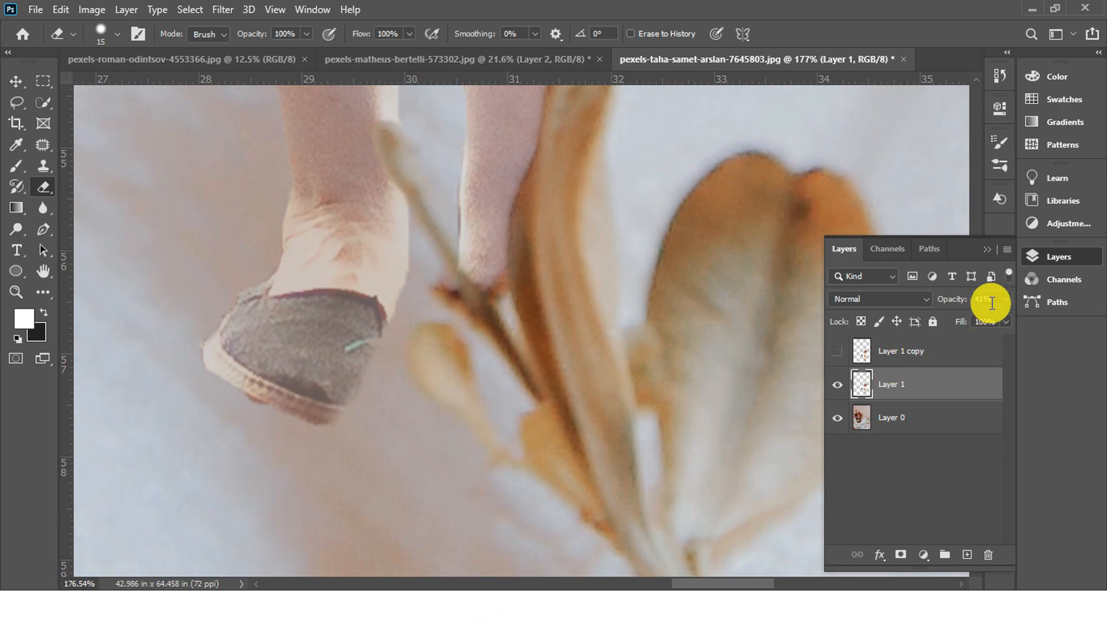
# Restore Layer 1's opacity to 100% and check the erased feet by toggling the visibility of Layer 1 and Layer 0.
pyautogui.write('100')
pyautogui.press('Return')
pyautogui.keyDown('alt'); pyautogui.click(449, 448); pyautogui.keyUp('alt')
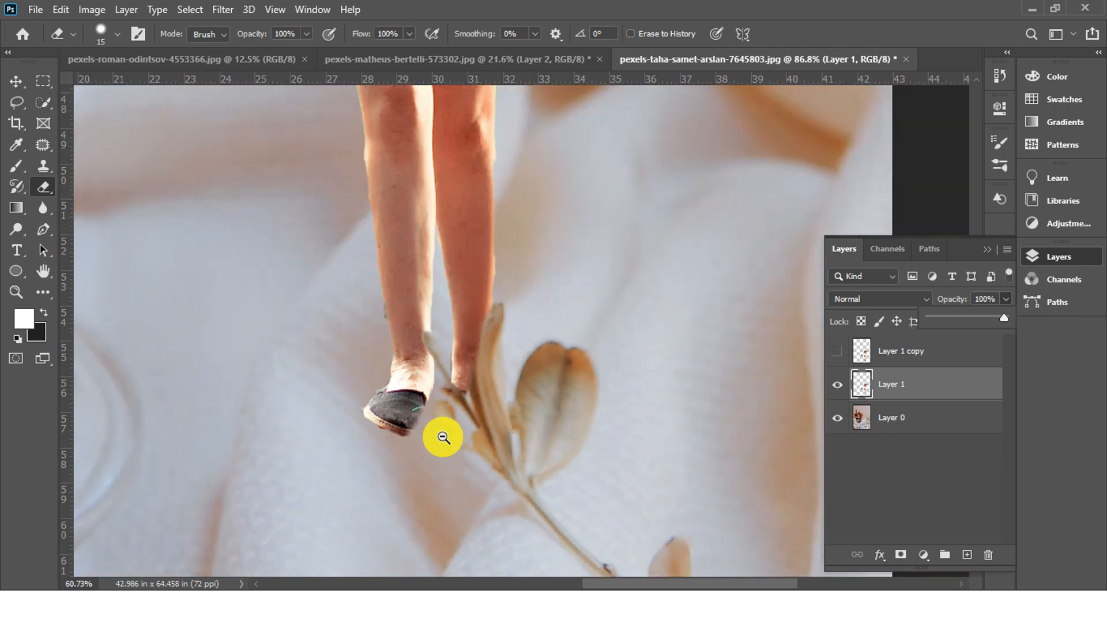
pyautogui.scroll(-5, 447, 459)
pyautogui.scroll(3, 516, 448)
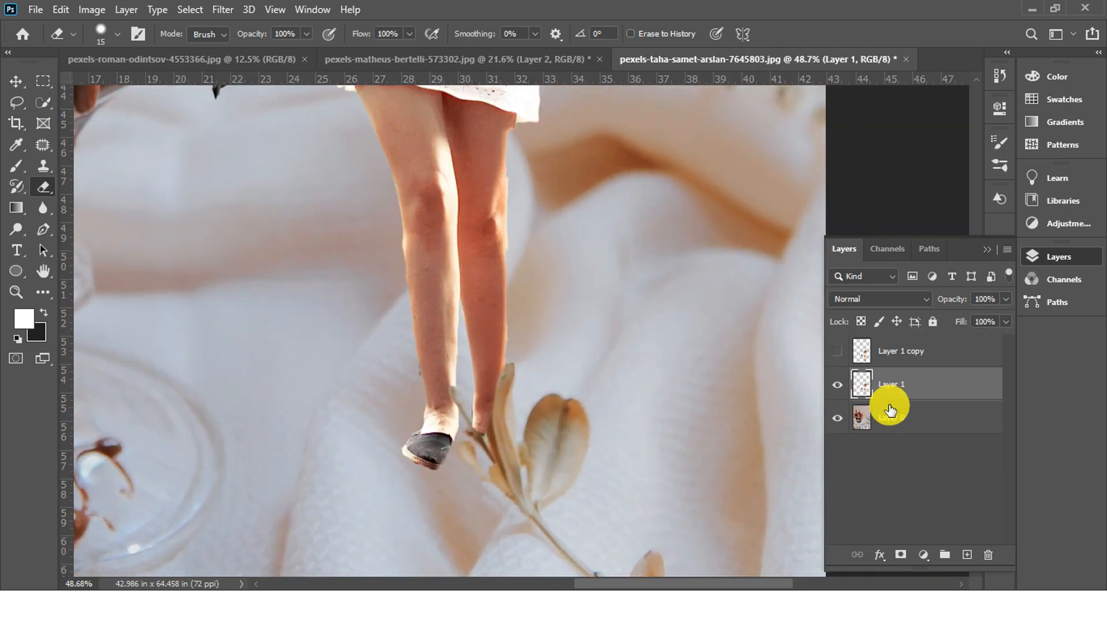
pyautogui.click(838, 386)
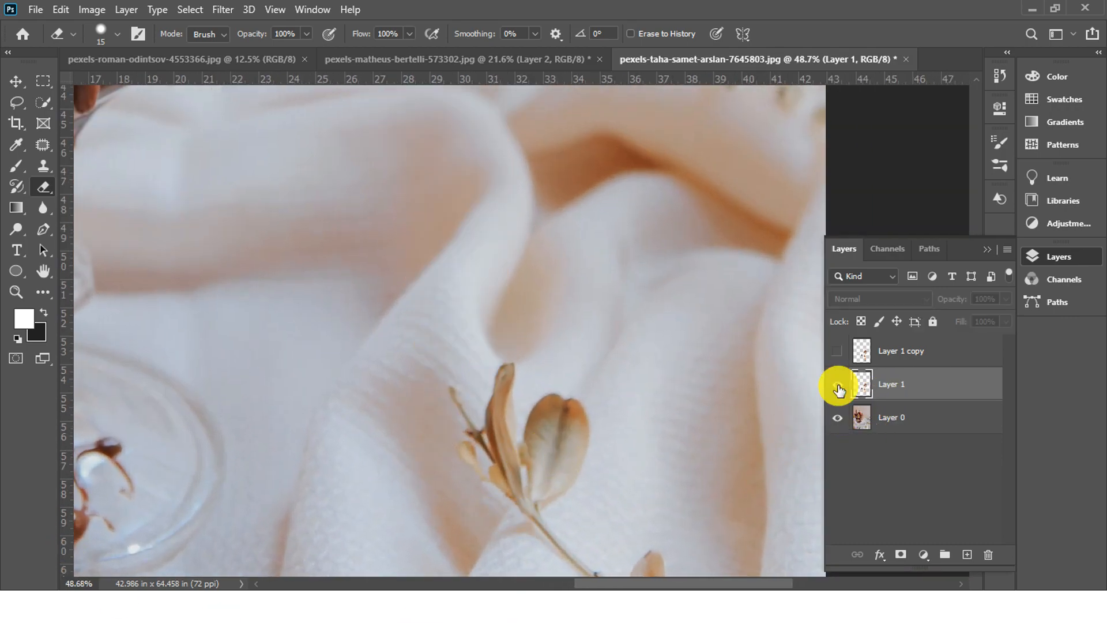
pyautogui.click(838, 387)
pyautogui.click(837, 419)
pyautogui.click(836, 425)
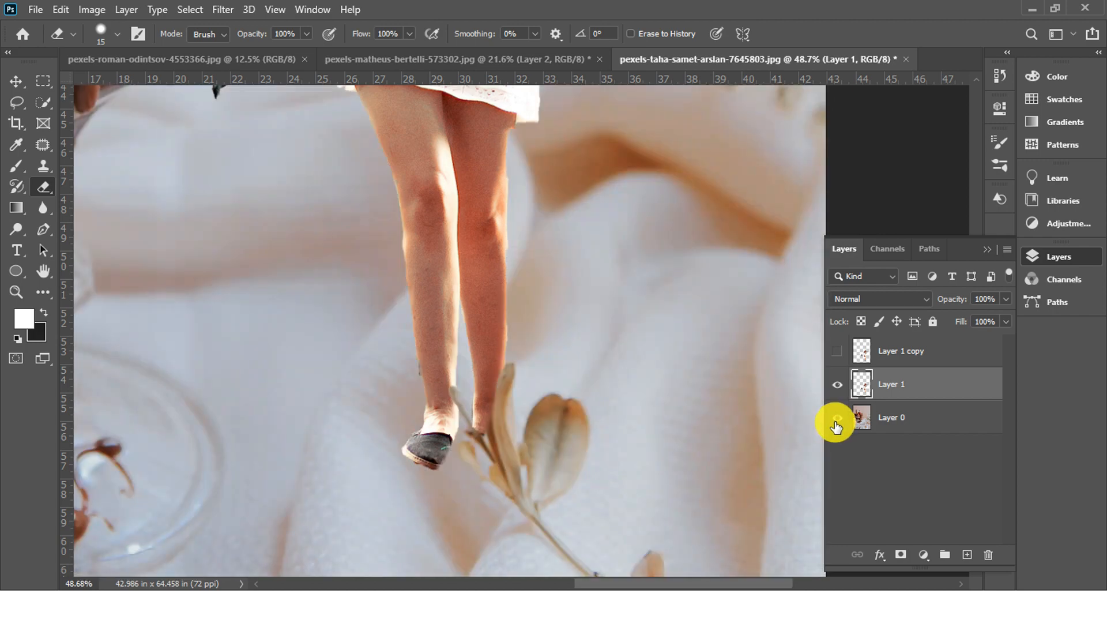
# Add a new layer between Layer 0 and Layer 1 and lasso a shadow shape on the cloth beneath both feet.
pyautogui.click(940, 419)
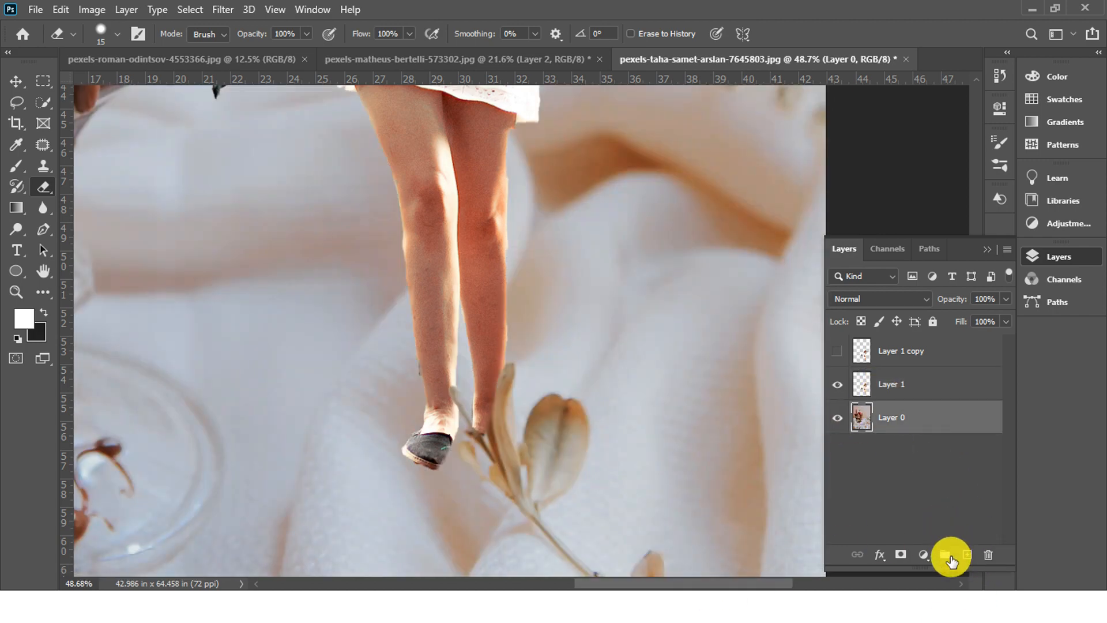
pyautogui.click(967, 555)
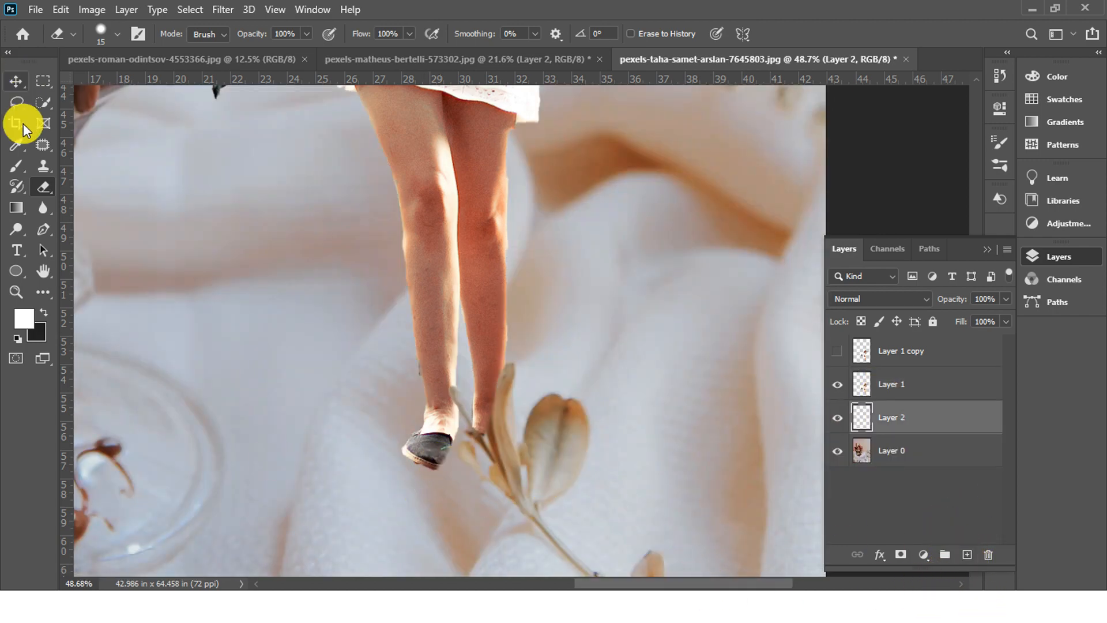
pyautogui.click(22, 105)
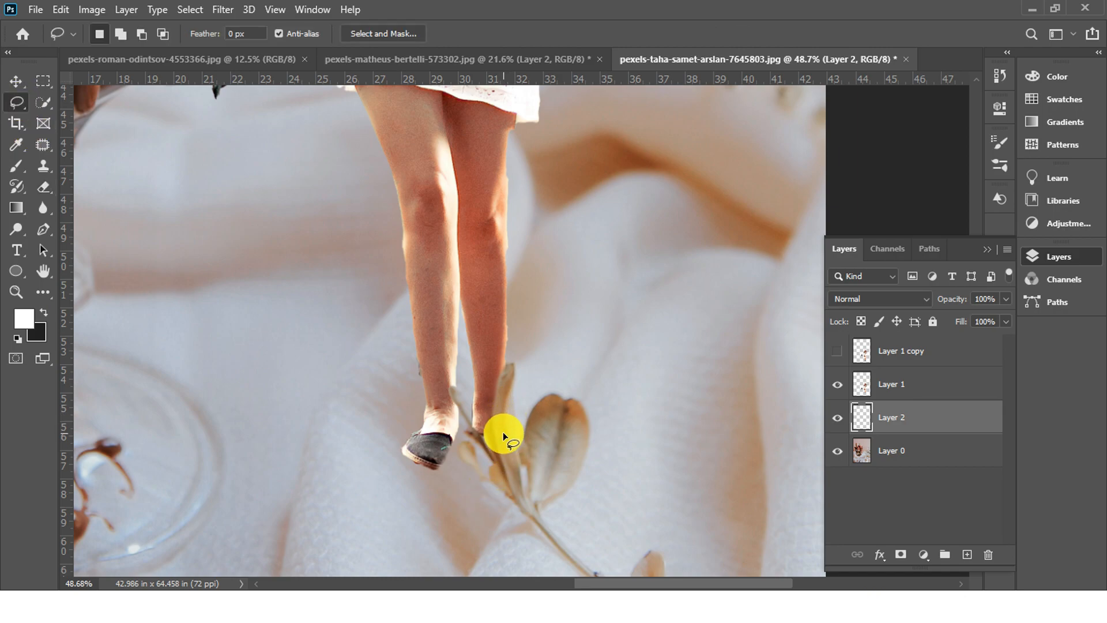
pyautogui.moveTo(511, 399); pyautogui.dragTo(489, 473)
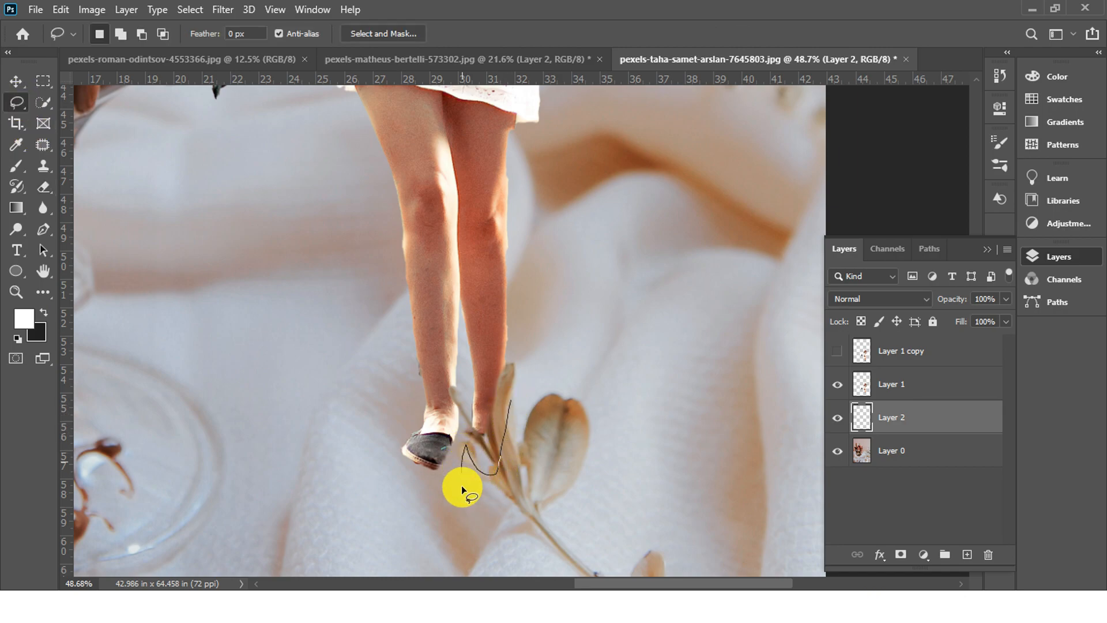
pyautogui.moveTo(424, 523); pyautogui.dragTo(359, 418)
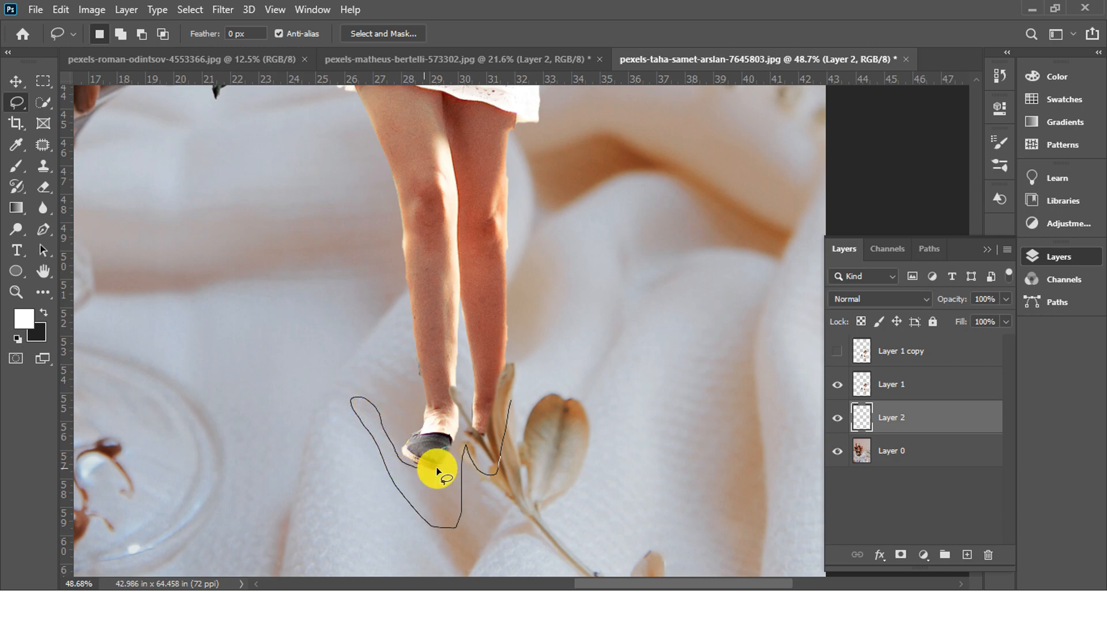
pyautogui.moveTo(437, 469)
pyautogui.mouseDown()
pyautogui.moveTo(509, 403)
pyautogui.moveTo(467, 438)
pyautogui.mouseUp()
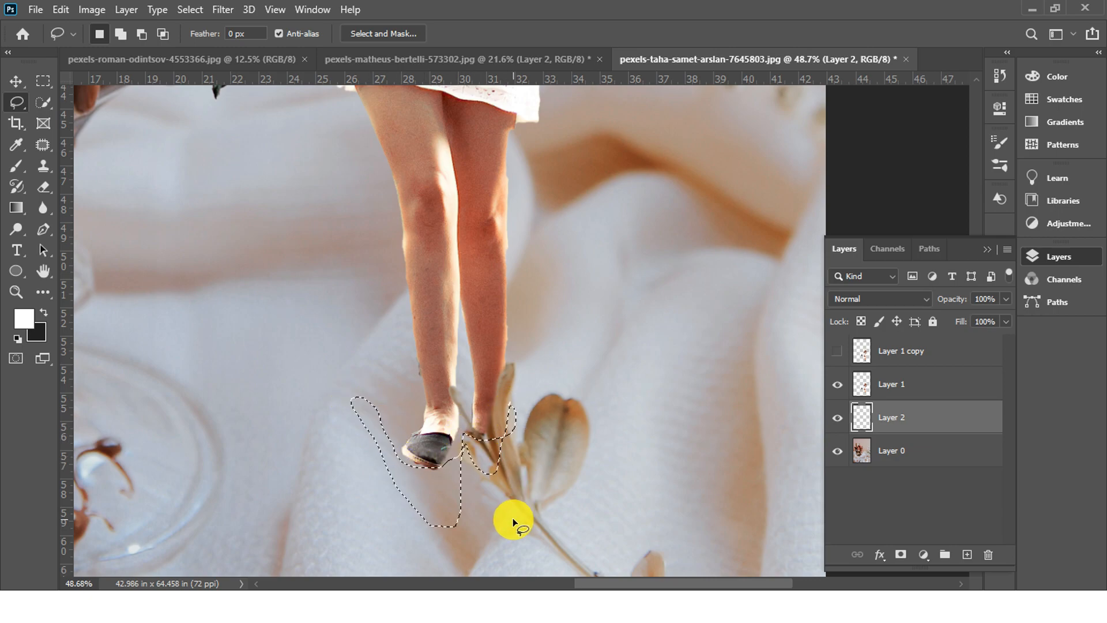
# Fill the lassoed shadow shape on Layer 2 with the dark background colour and lower the layer's opacity to 16%.
pyautogui.hotkey('alt', 'BackSpace')
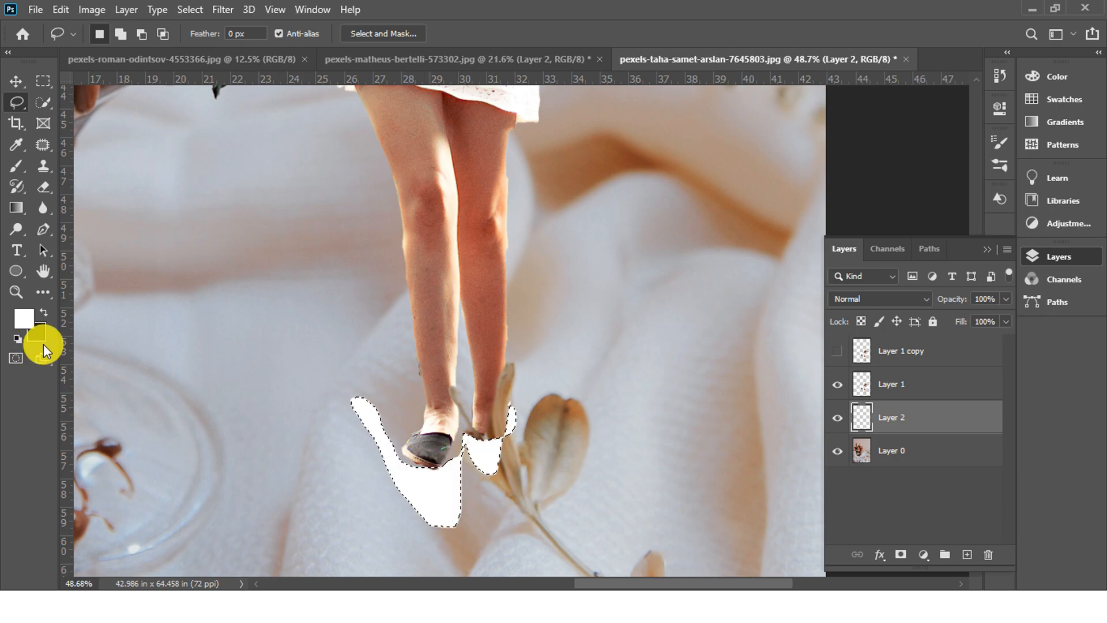
pyautogui.hotkey('ctrl', 'BackSpace')
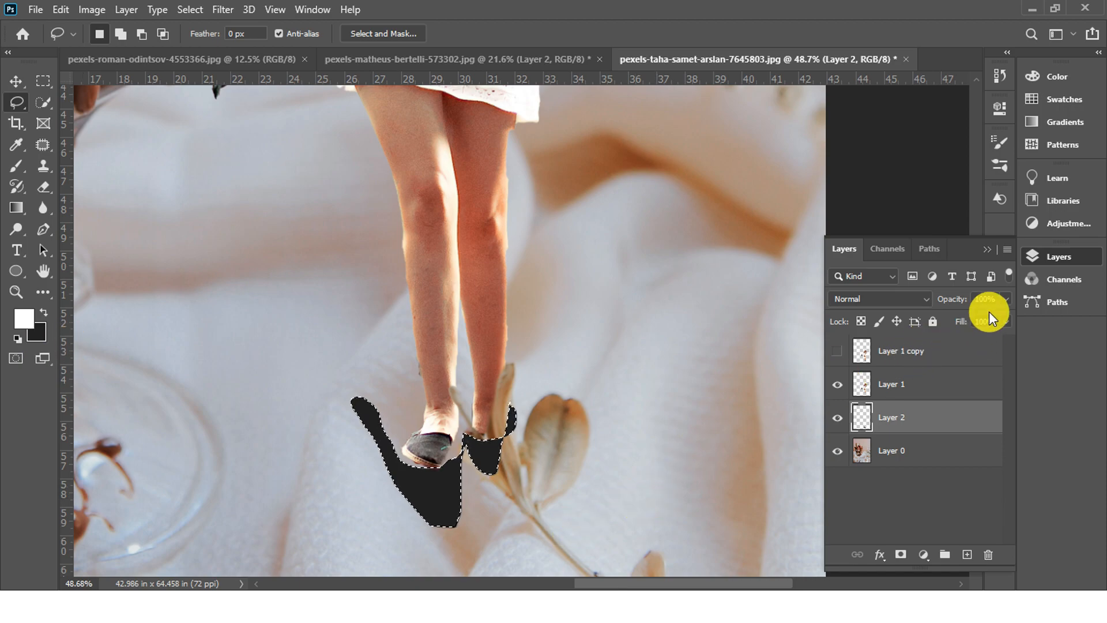
pyautogui.moveTo(944, 323); pyautogui.dragTo(942, 323)
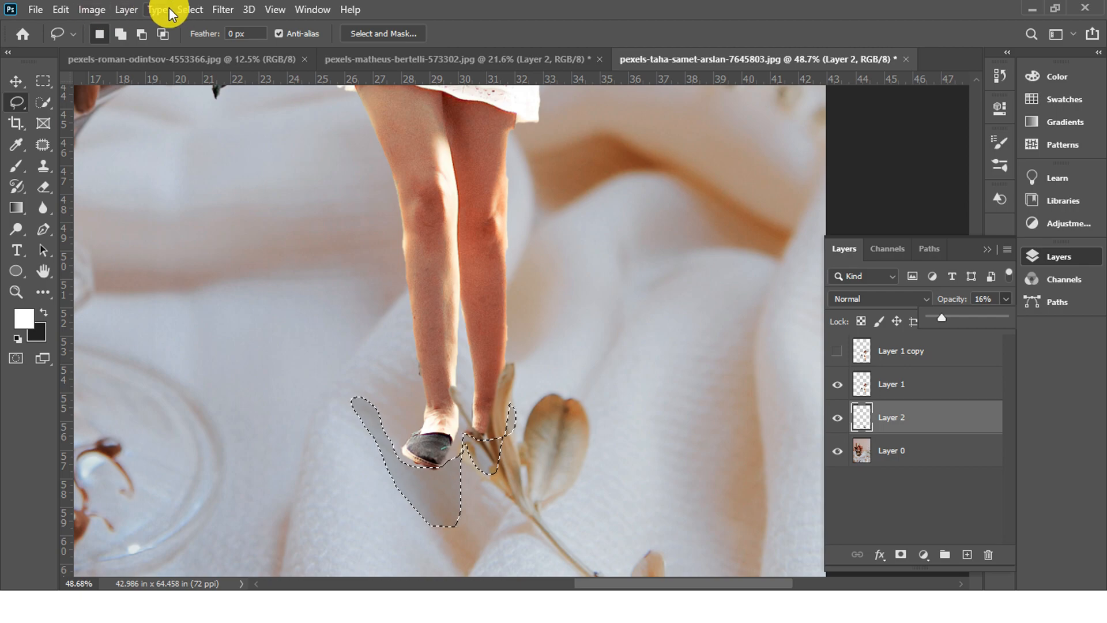
# Soften the shadow on Layer 2 with a Gaussian Blur of 61.1 pixels and raise the layer's opacity to 52%.
pyautogui.click(216, 11)
pyautogui.moveTo(379, 192)
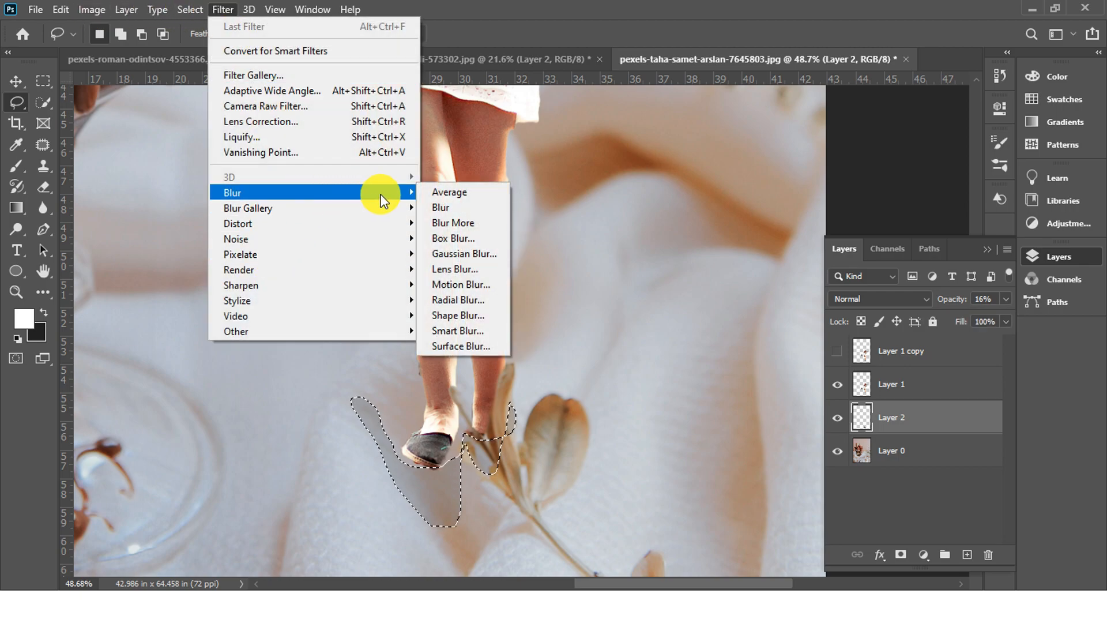
pyautogui.click(453, 253)
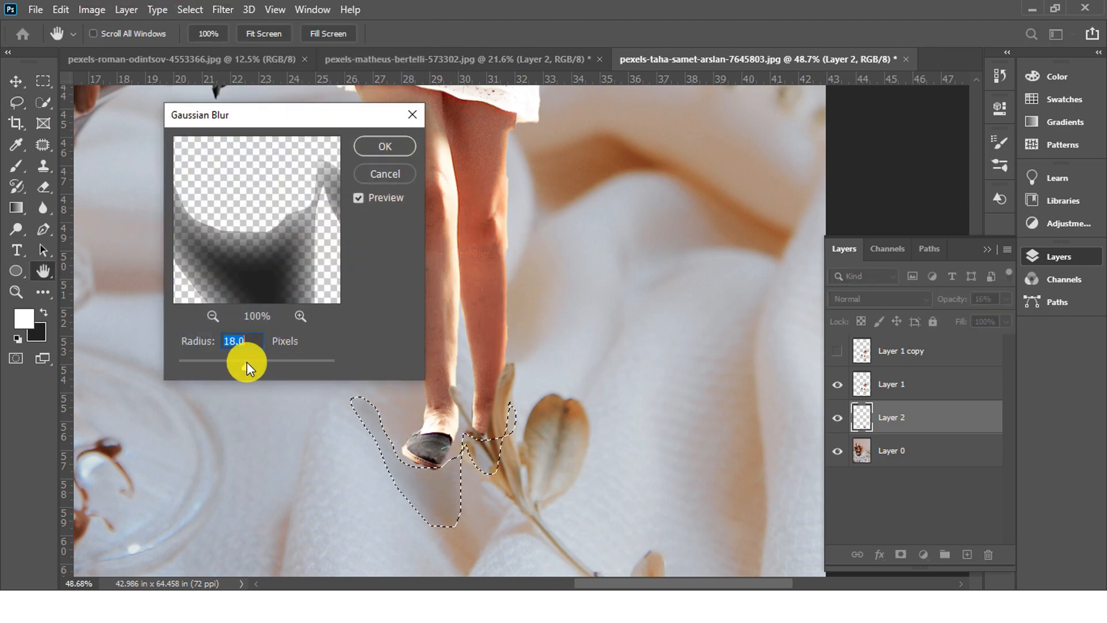
pyautogui.moveTo(247, 361); pyautogui.dragTo(267, 363)
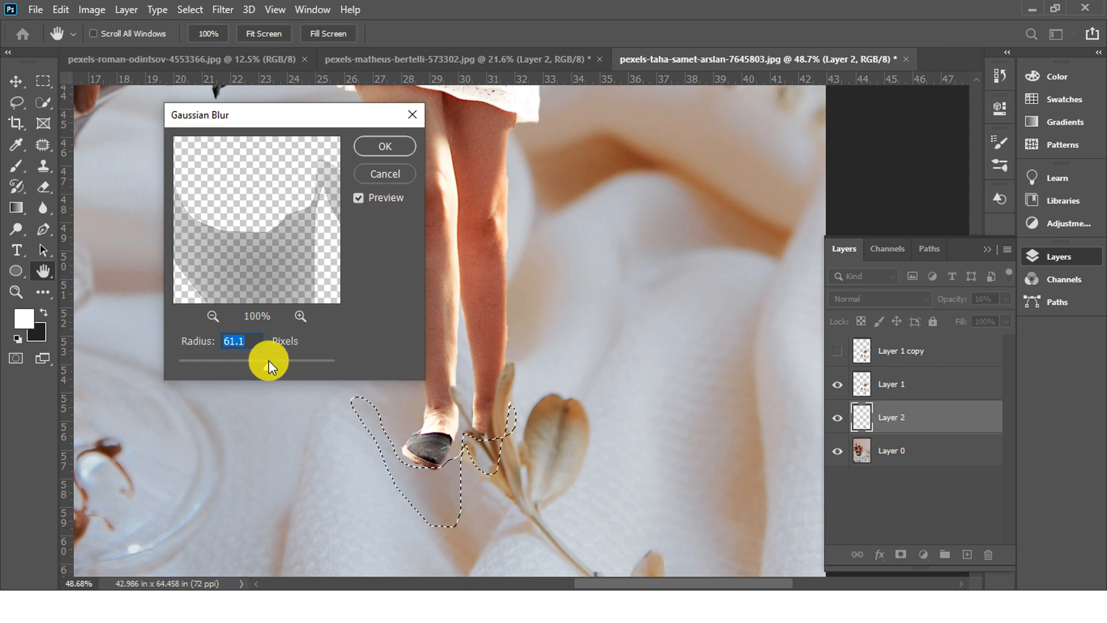
pyautogui.click(385, 146)
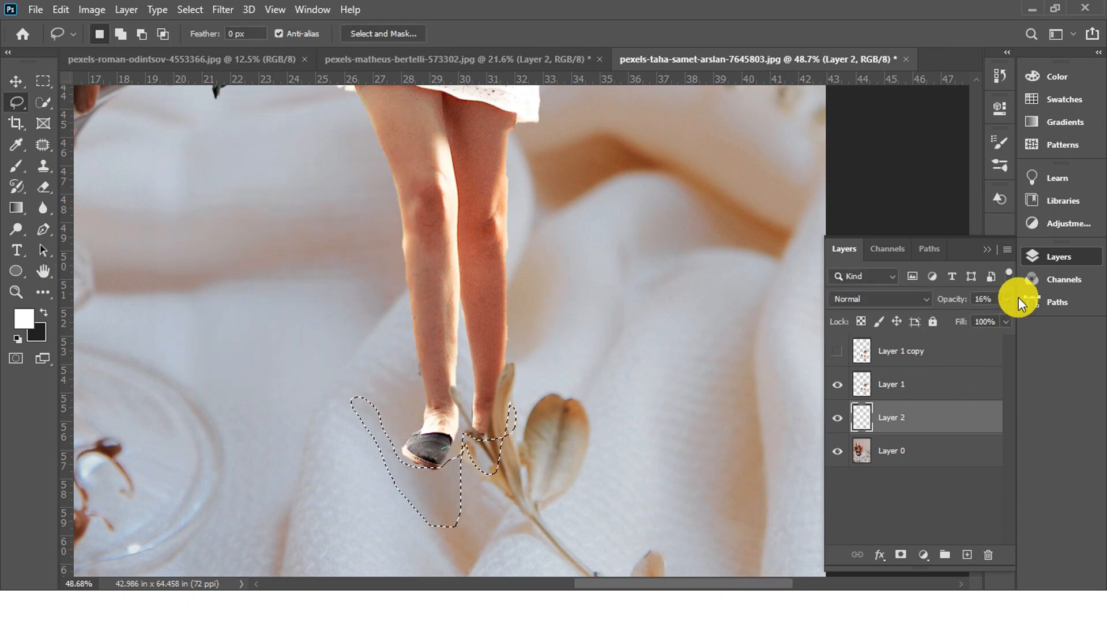
pyautogui.moveTo(981, 319); pyautogui.dragTo(968, 320)
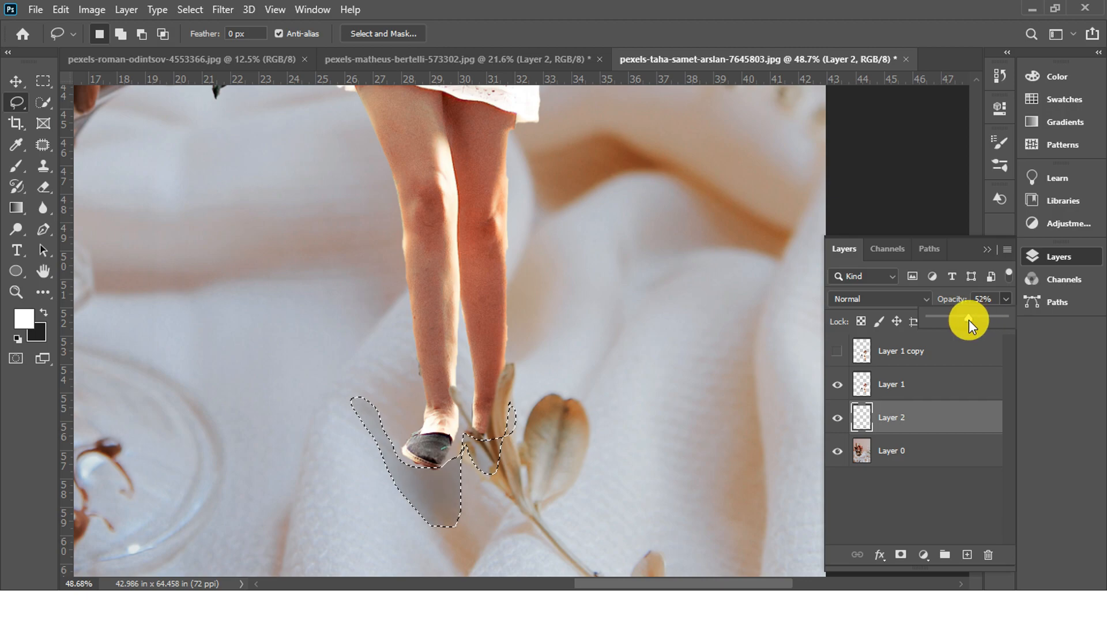
# Remove the lasso selection and apply a Gaussian Blur with a 38.7 pixel radius to the shadow on Layer 2.
pyautogui.click(96, 226)
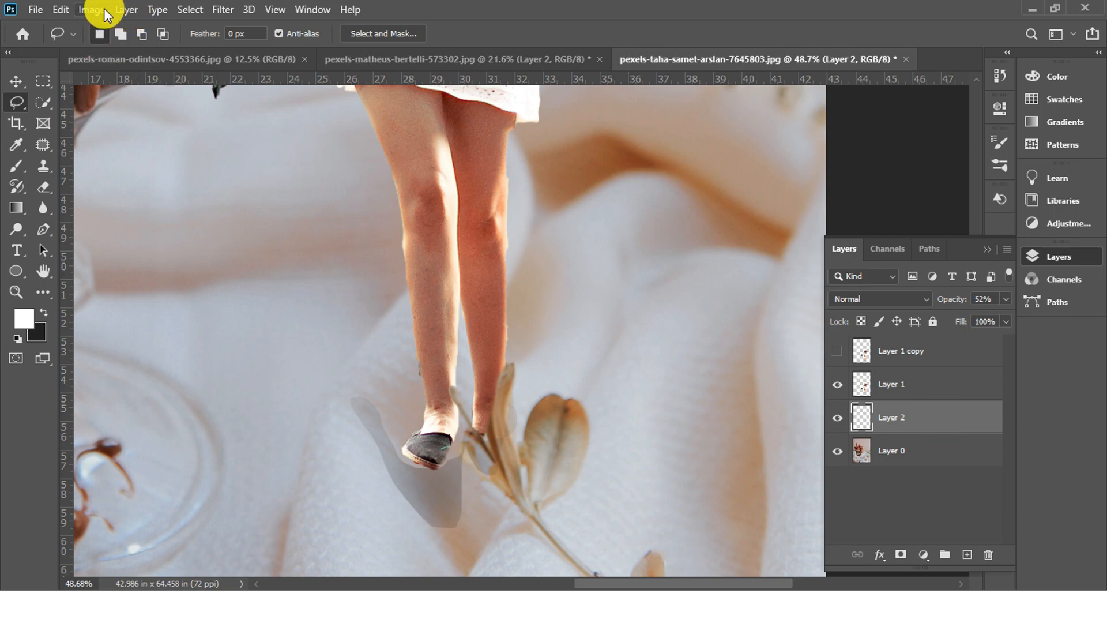
pyautogui.click(217, 9)
pyautogui.moveTo(425, 196)
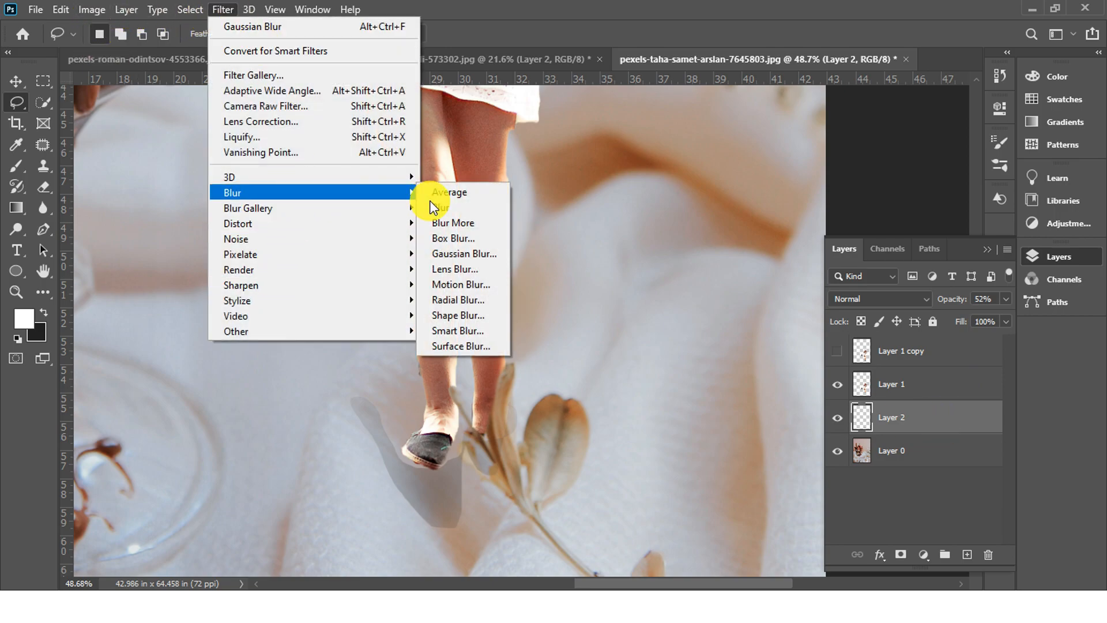
pyautogui.click(480, 254)
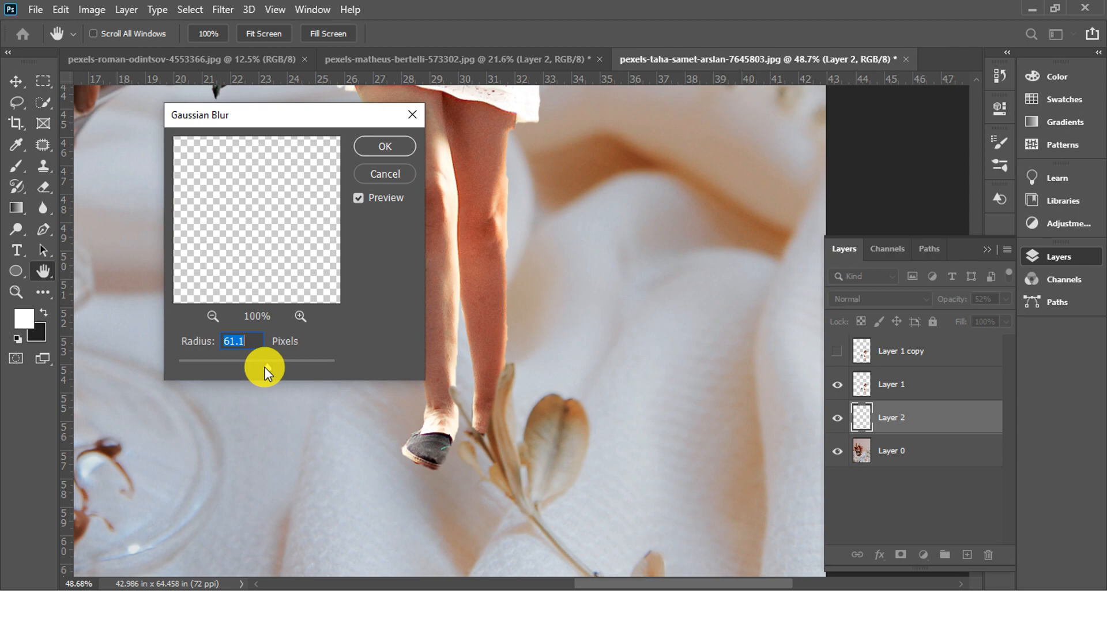
pyautogui.moveTo(240, 364); pyautogui.dragTo(243, 368)
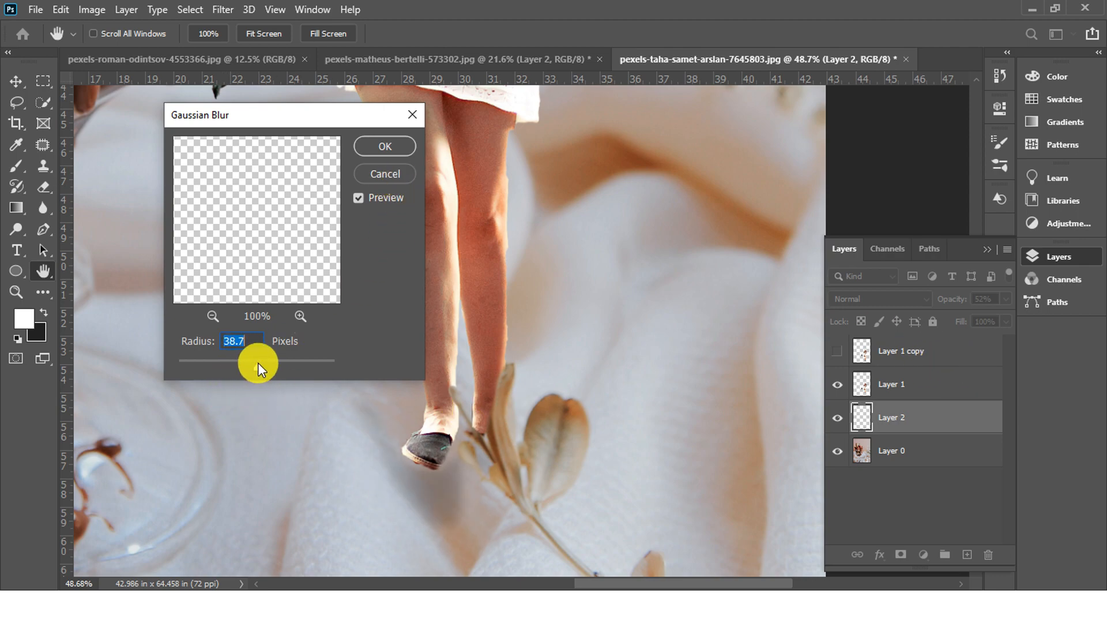
pyautogui.click(384, 146)
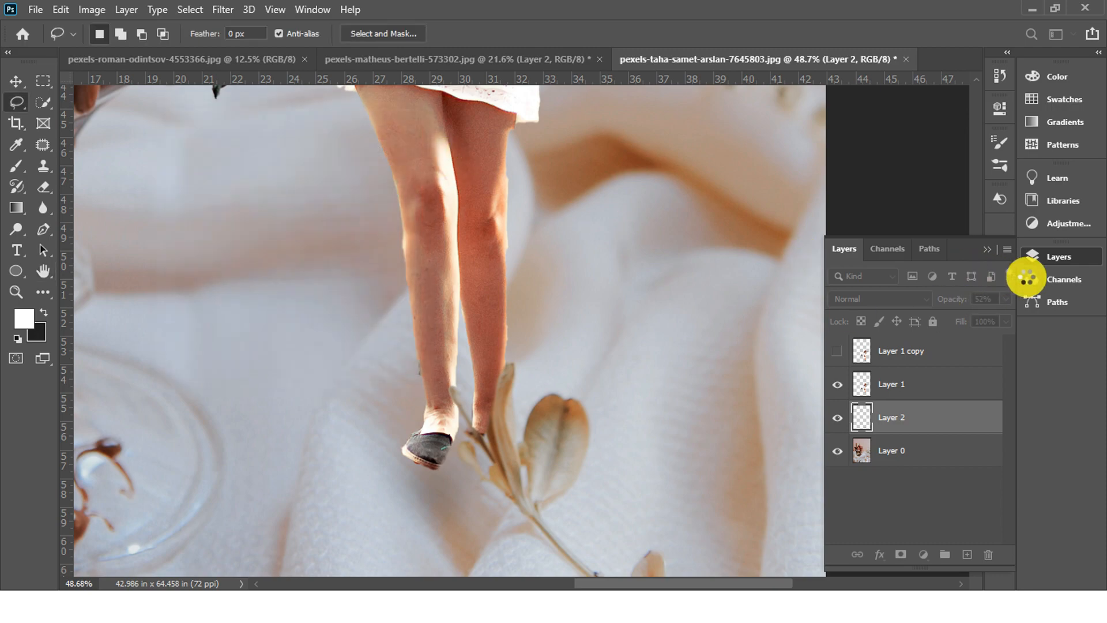
# Raise the opacity of the blurred shadow on Layer 2 to 100% and check it against the whole composition.
pyautogui.moveTo(969, 320); pyautogui.dragTo(1017, 320)
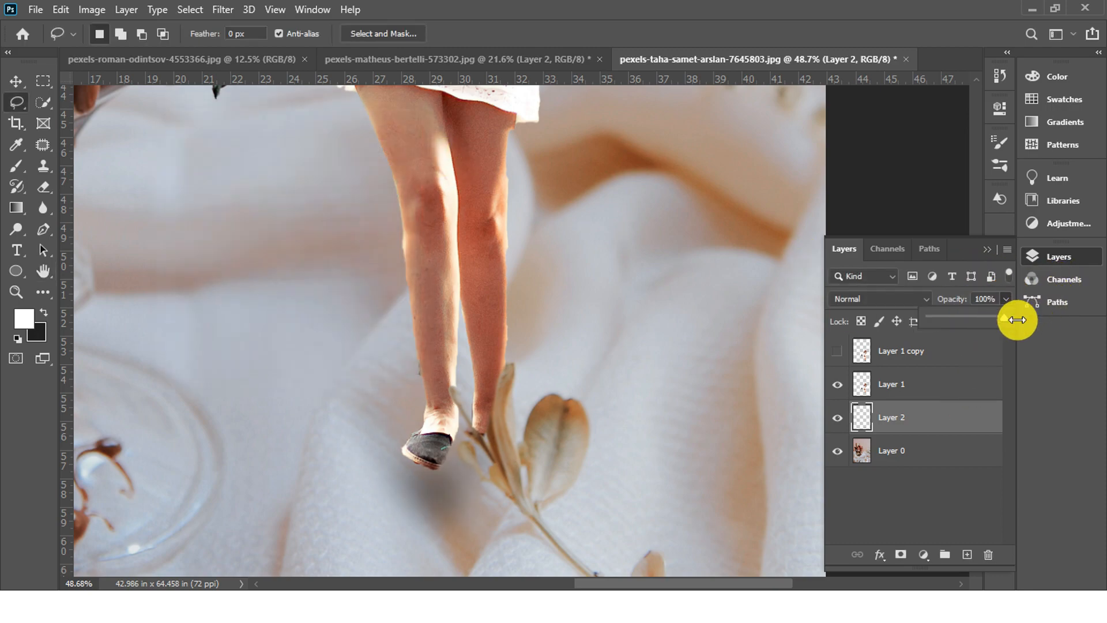
pyautogui.click(16, 82)
pyautogui.click(699, 432)
pyautogui.scroll(-6, 785, 486)
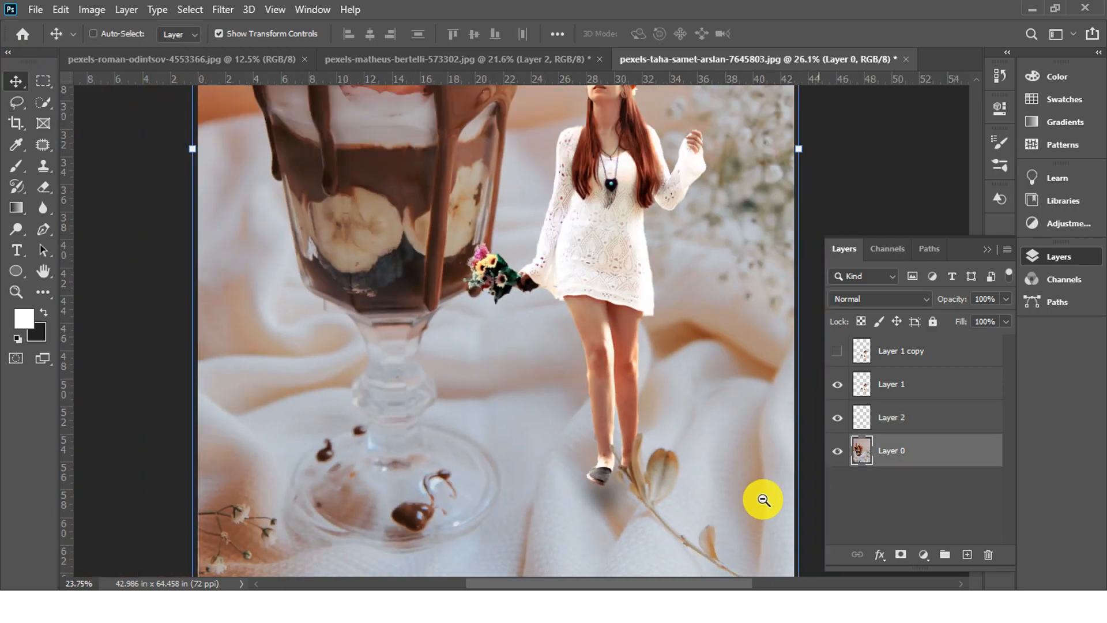
pyautogui.moveTo(756, 319); pyautogui.dragTo(640, 391)
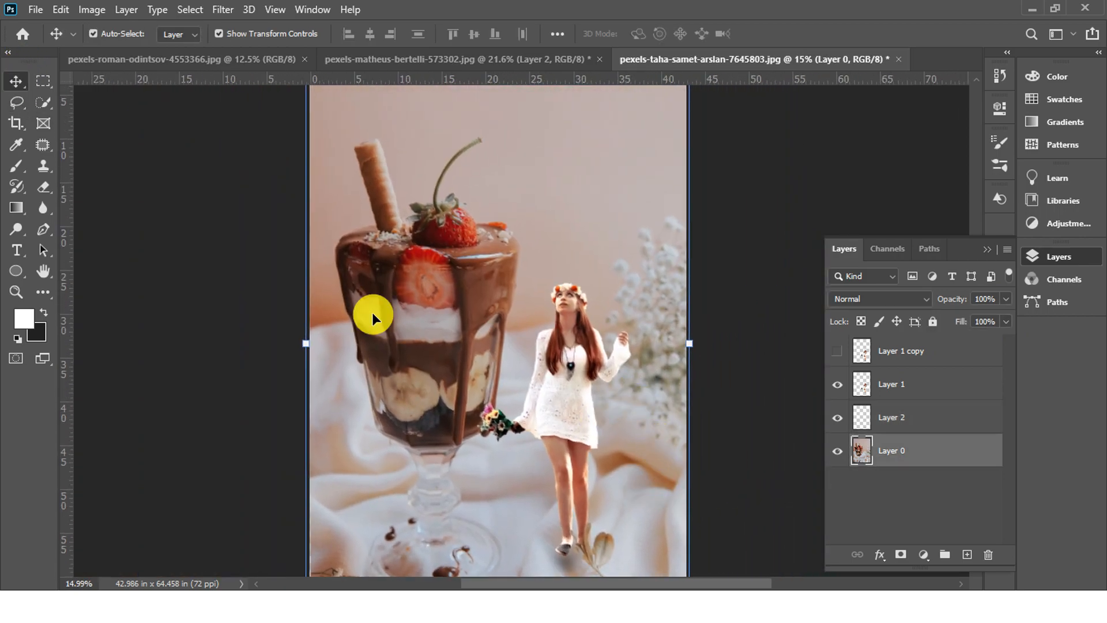
# Make Layer 1 copy visible and set its blend mode to Soft Light.
pyautogui.click(837, 352)
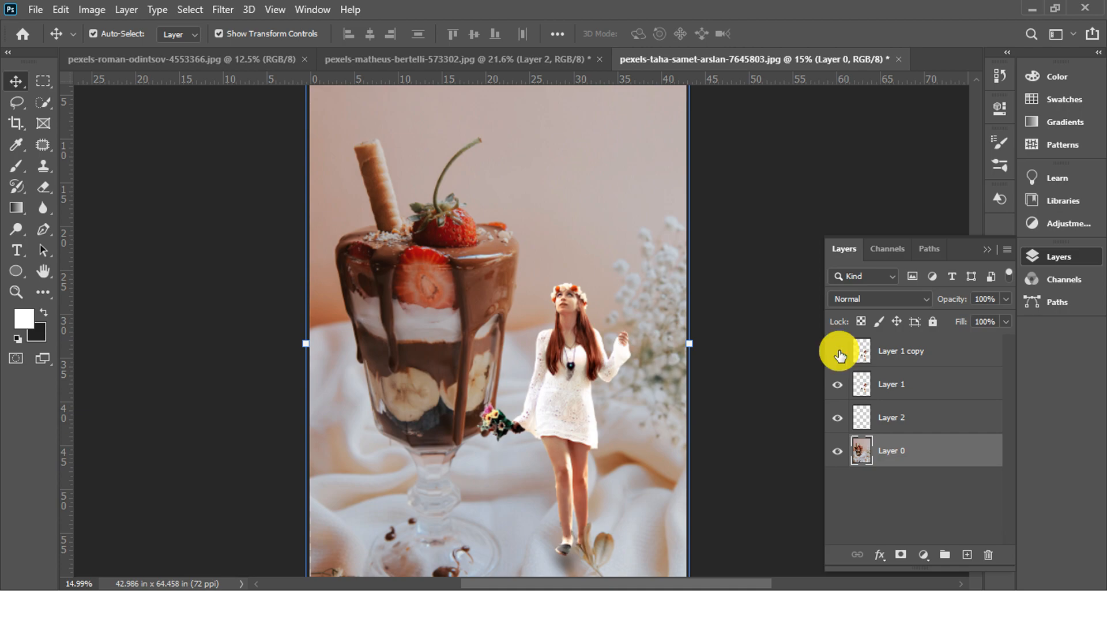
pyautogui.click(838, 353)
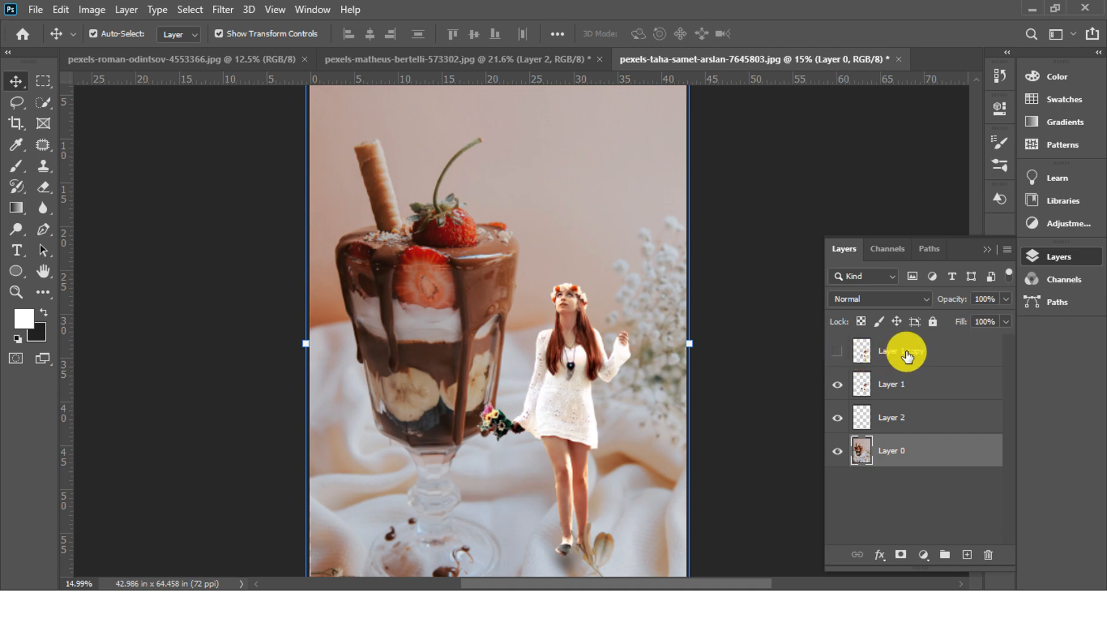
pyautogui.click(786, 370)
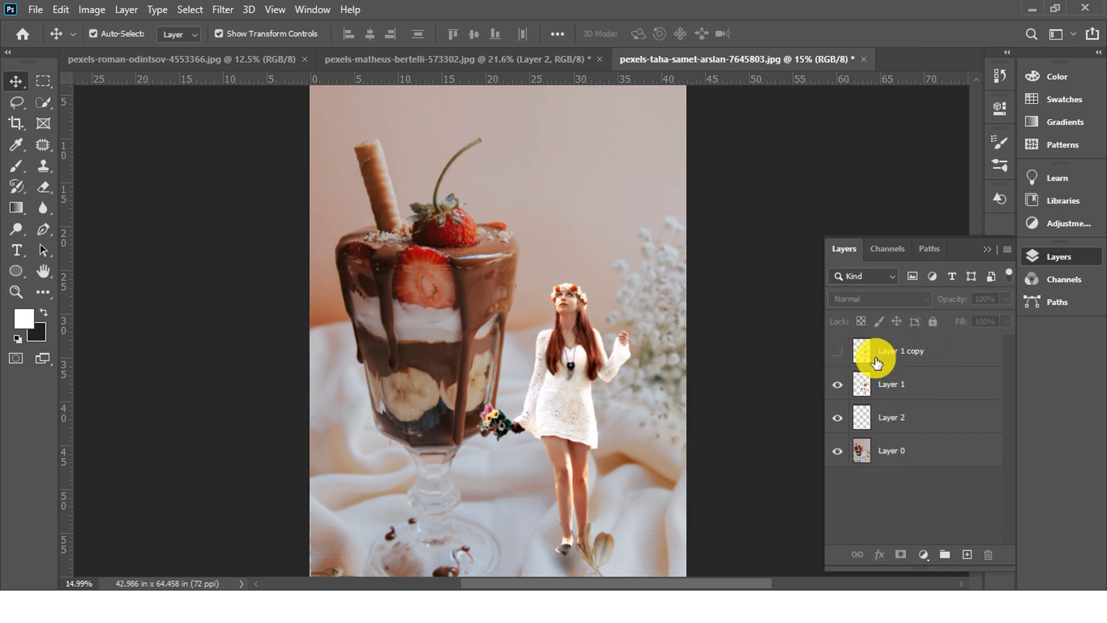
pyautogui.click(838, 352)
pyautogui.click(882, 346)
pyautogui.click(894, 298)
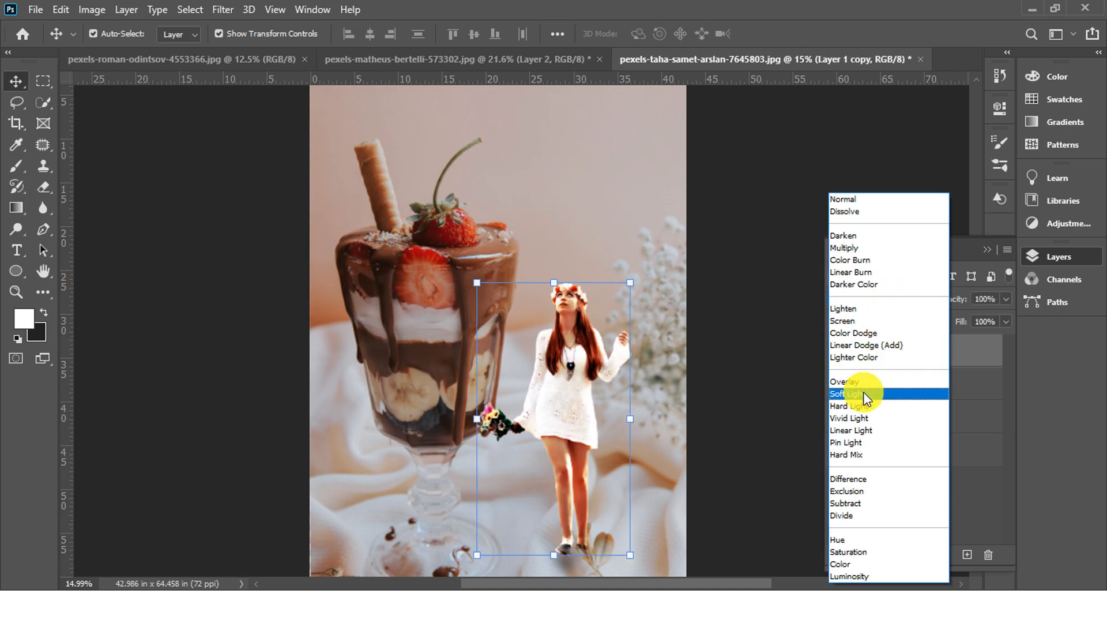
pyautogui.click(863, 392)
# Compare the woman with and without the Soft Light effect by toggling Layer 1 copy's visibility, then leave it shown with no layer selected.
pyautogui.click(838, 353)
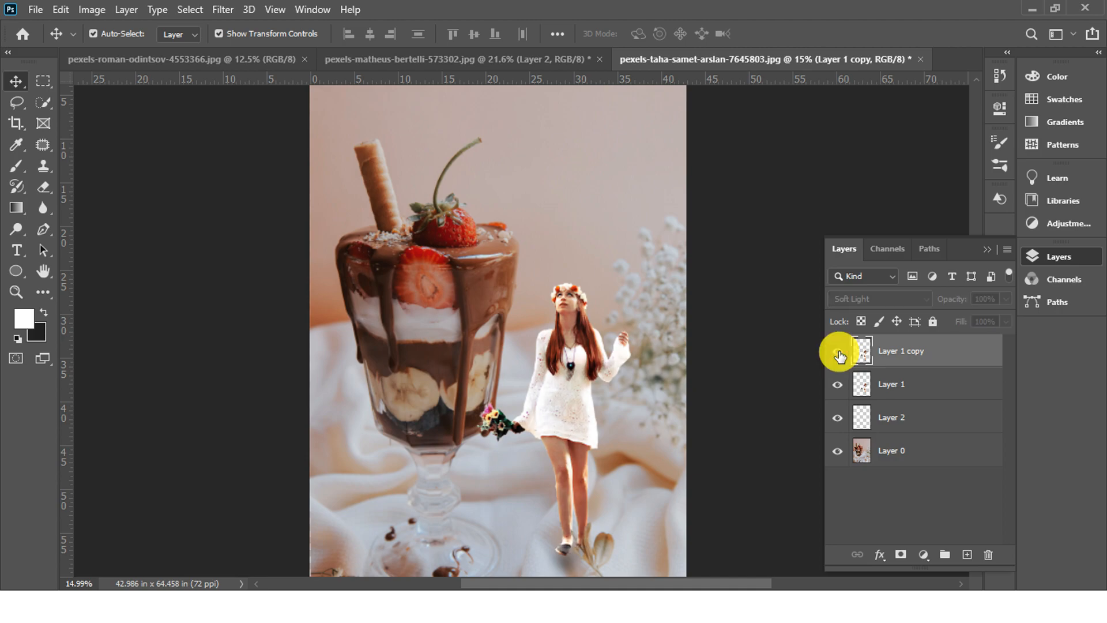
pyautogui.click(837, 353)
pyautogui.click(836, 352)
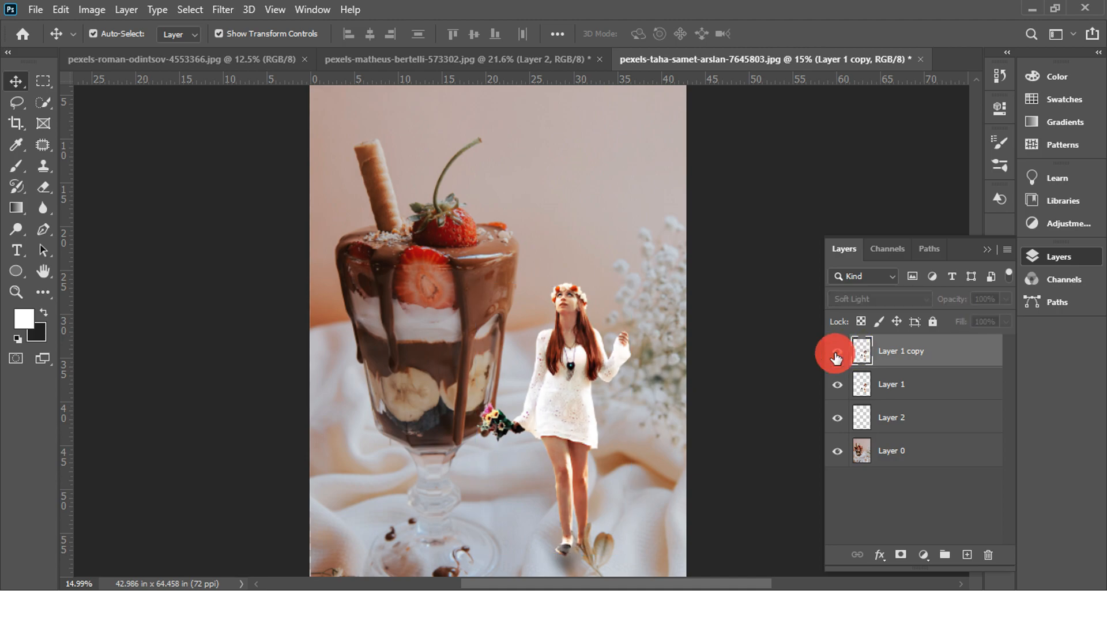
pyautogui.click(836, 352)
pyautogui.moveTo(657, 424); pyautogui.dragTo(624, 404)
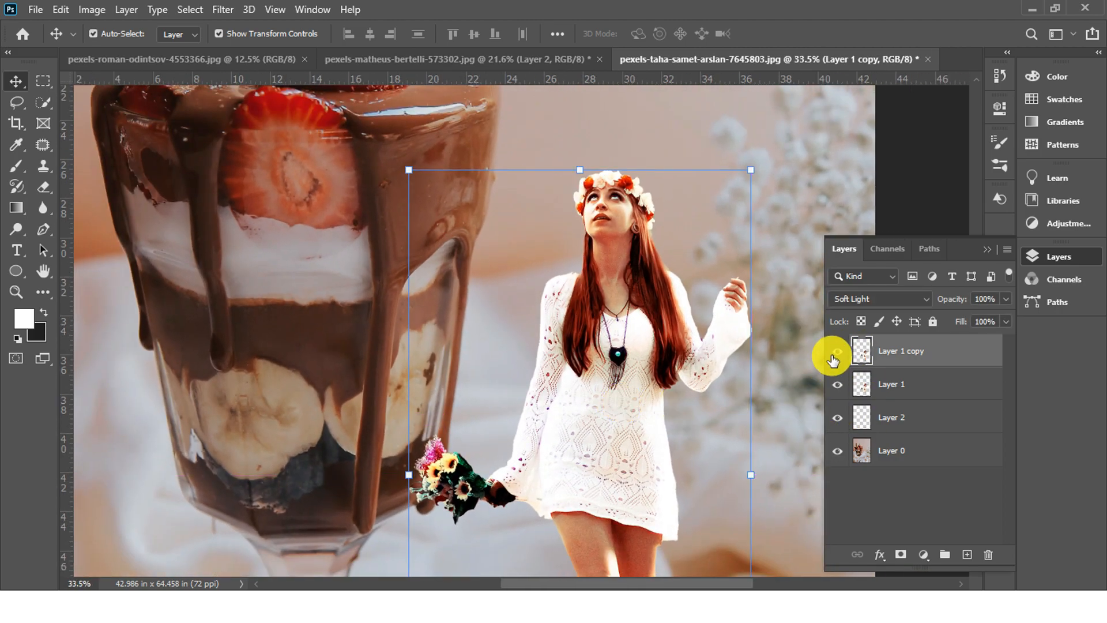
pyautogui.click(837, 351)
pyautogui.click(836, 352)
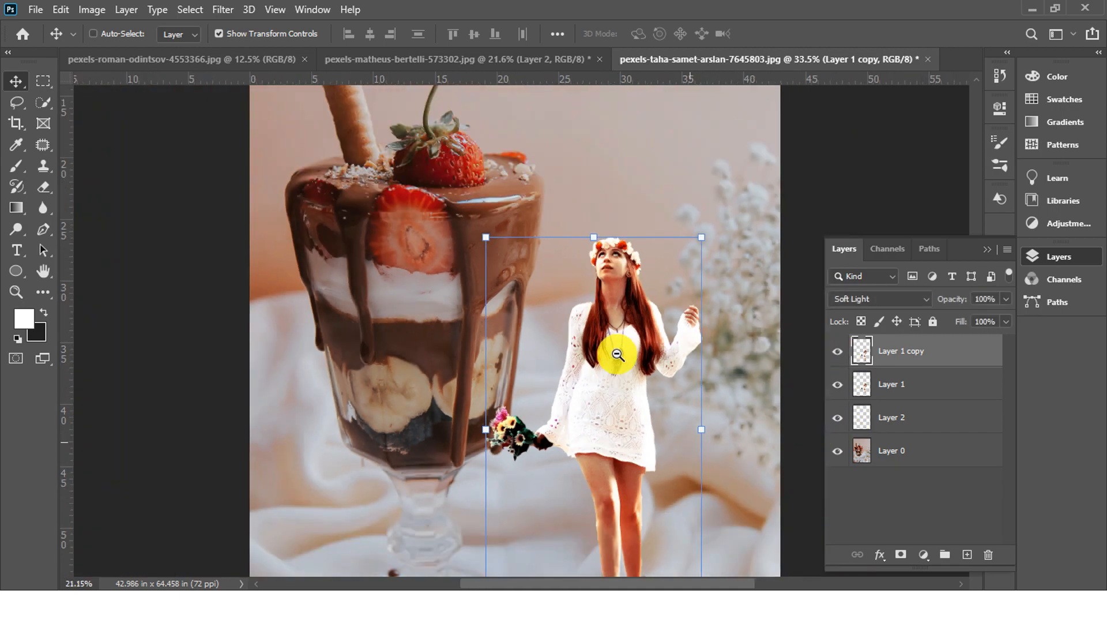
pyautogui.click(617, 354)
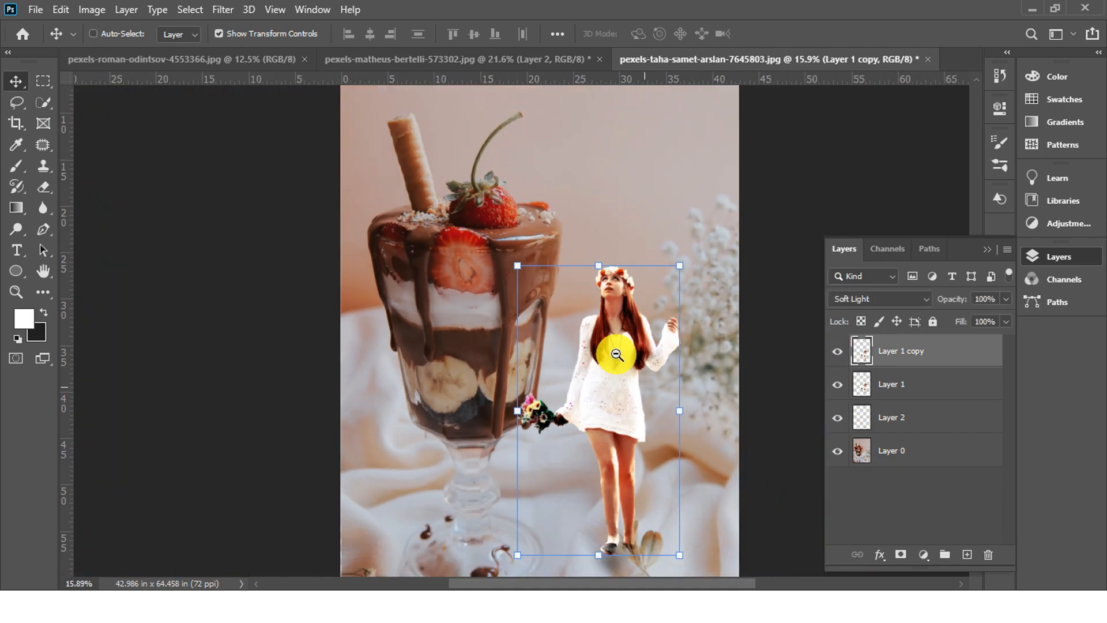
pyautogui.moveTo(659, 410); pyautogui.dragTo(587, 384)
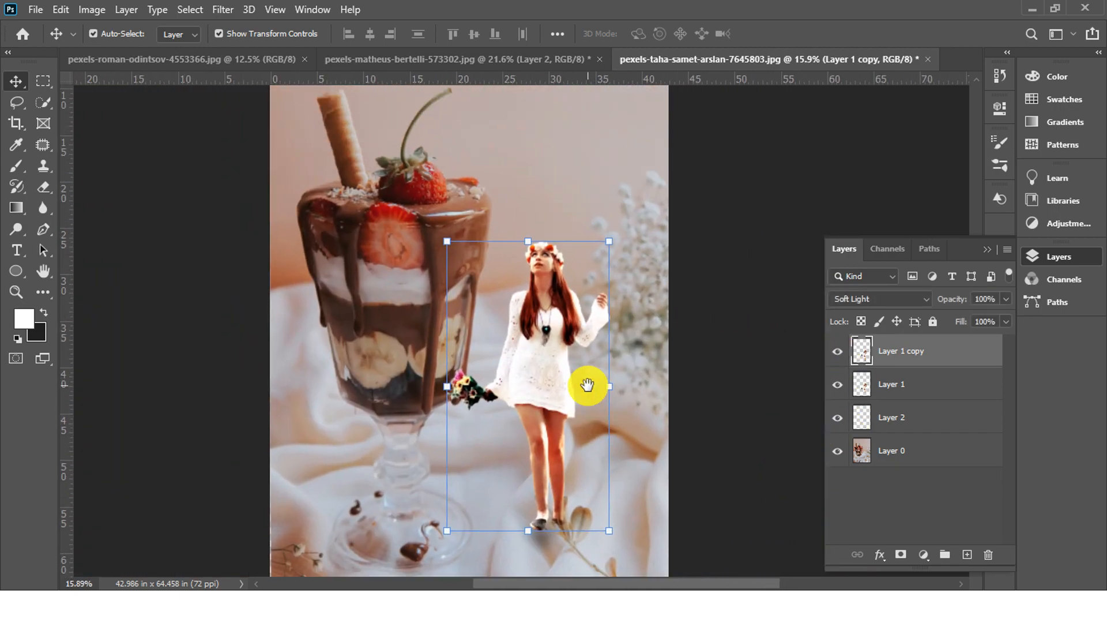
pyautogui.click(757, 436)
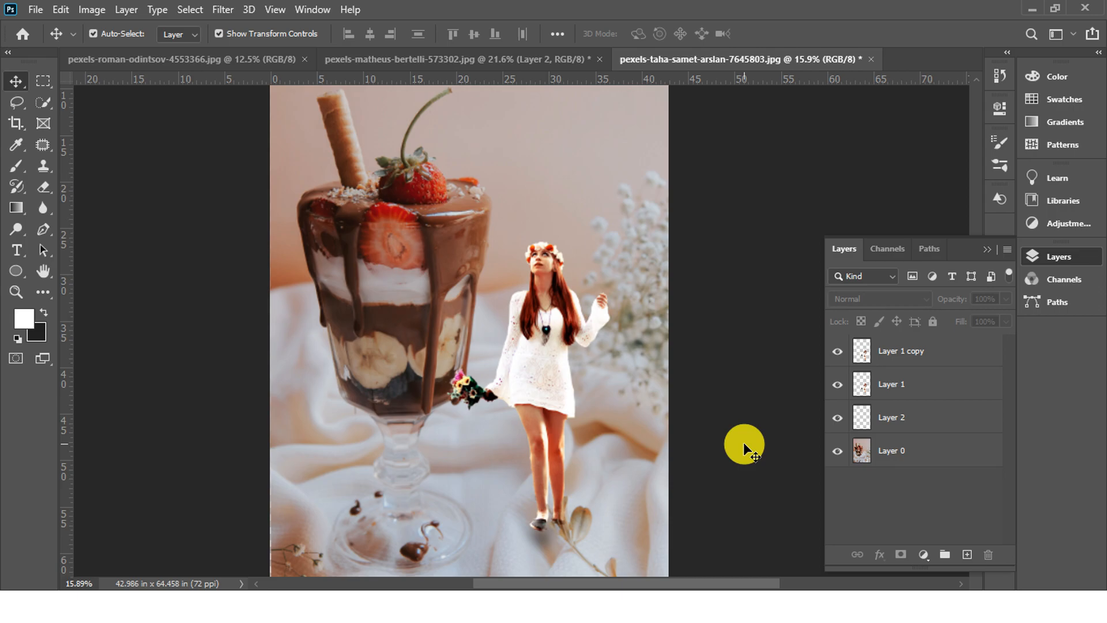